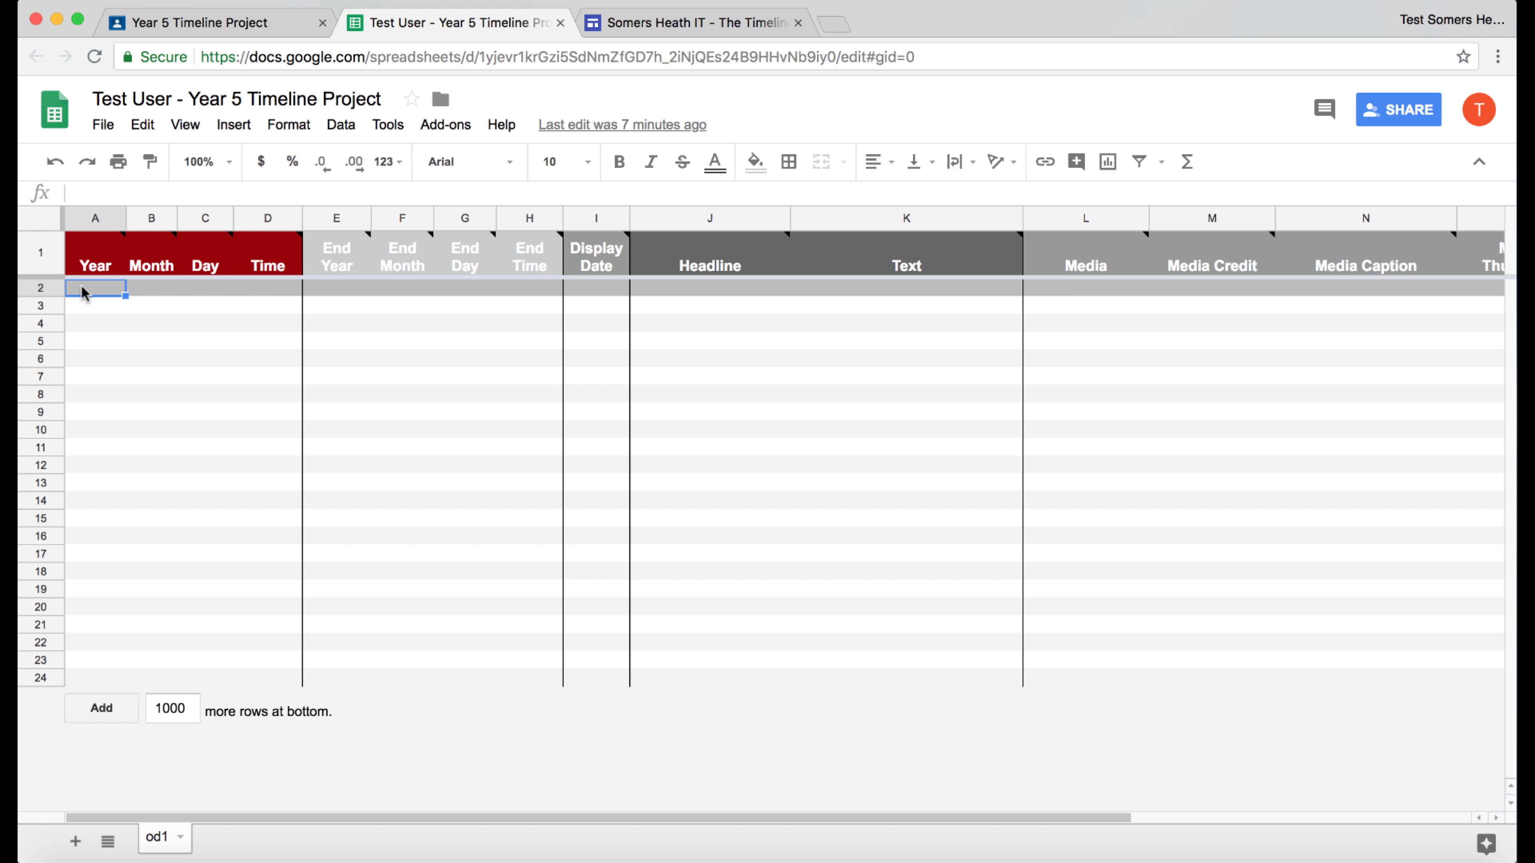
# Enter the first timeline entry's start date in row 2: year 2017, month 9, day 01.
pyautogui.click(35, 283)
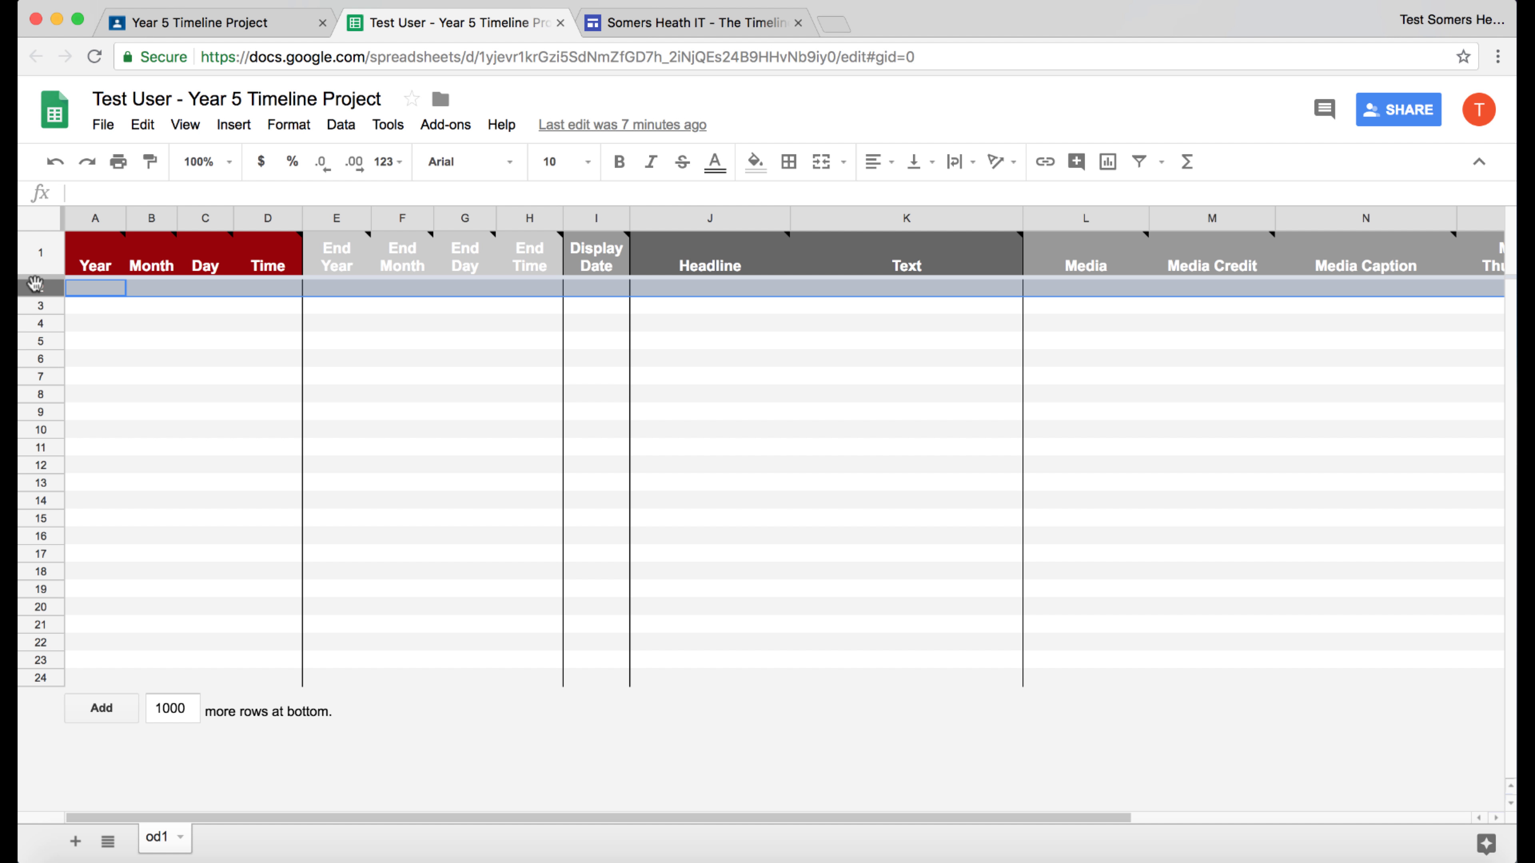
pyautogui.click(99, 295)
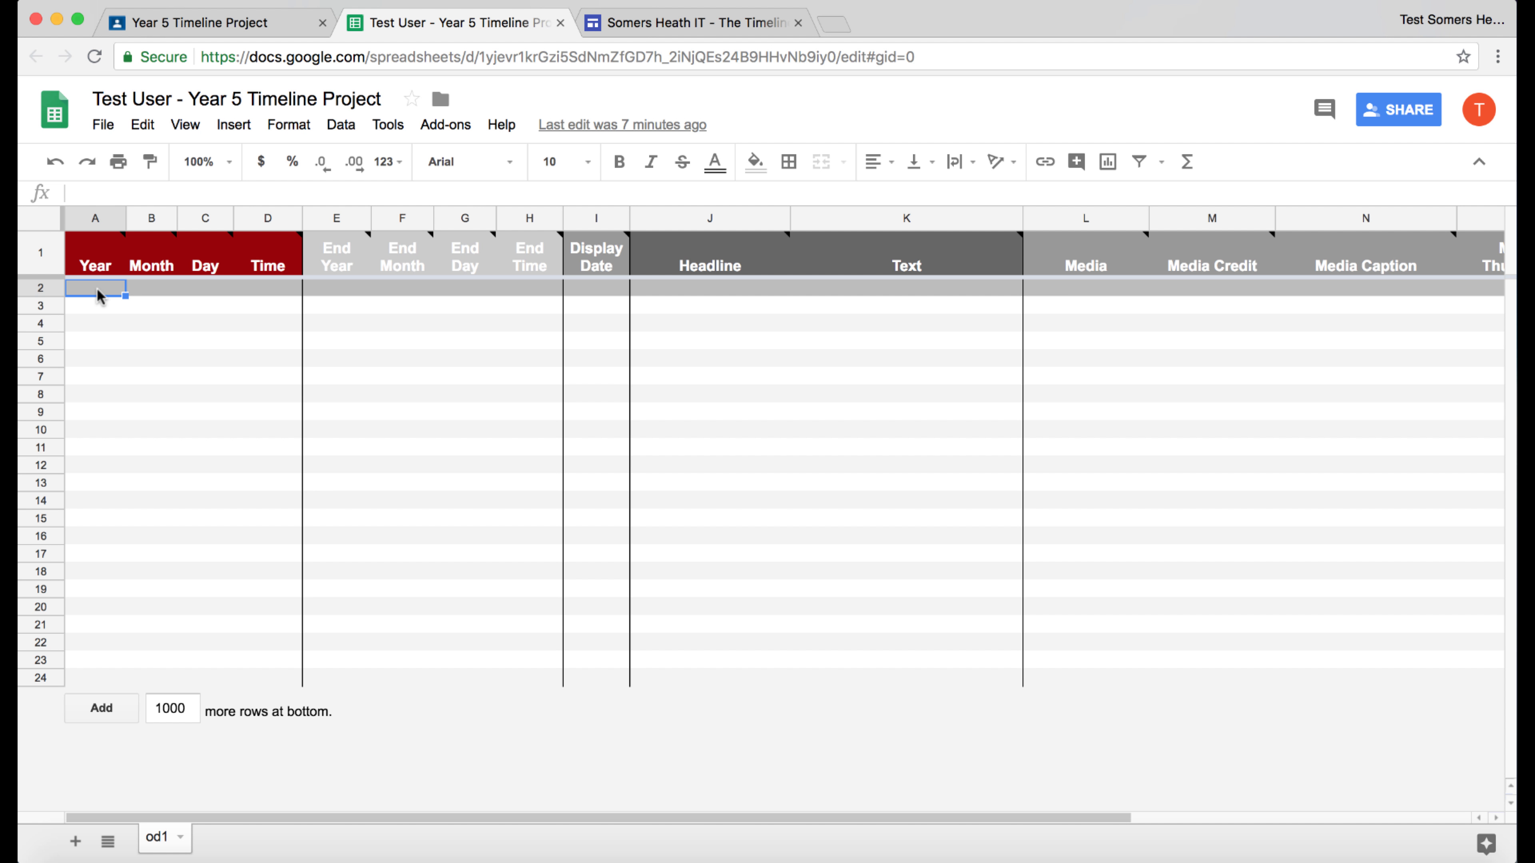
pyautogui.write('200')
pyautogui.write('17')
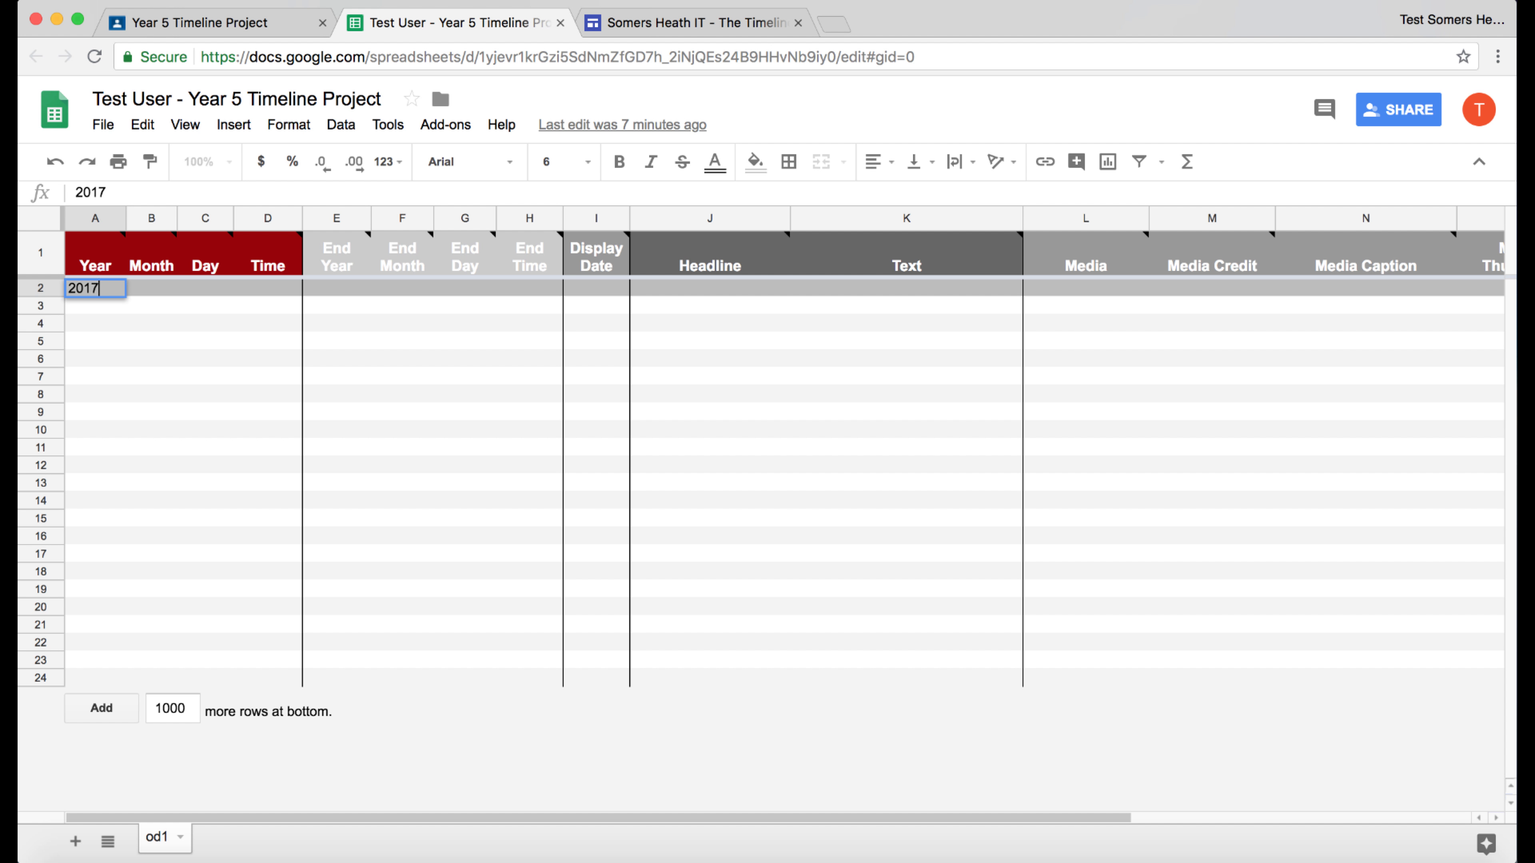
pyautogui.click(151, 288)
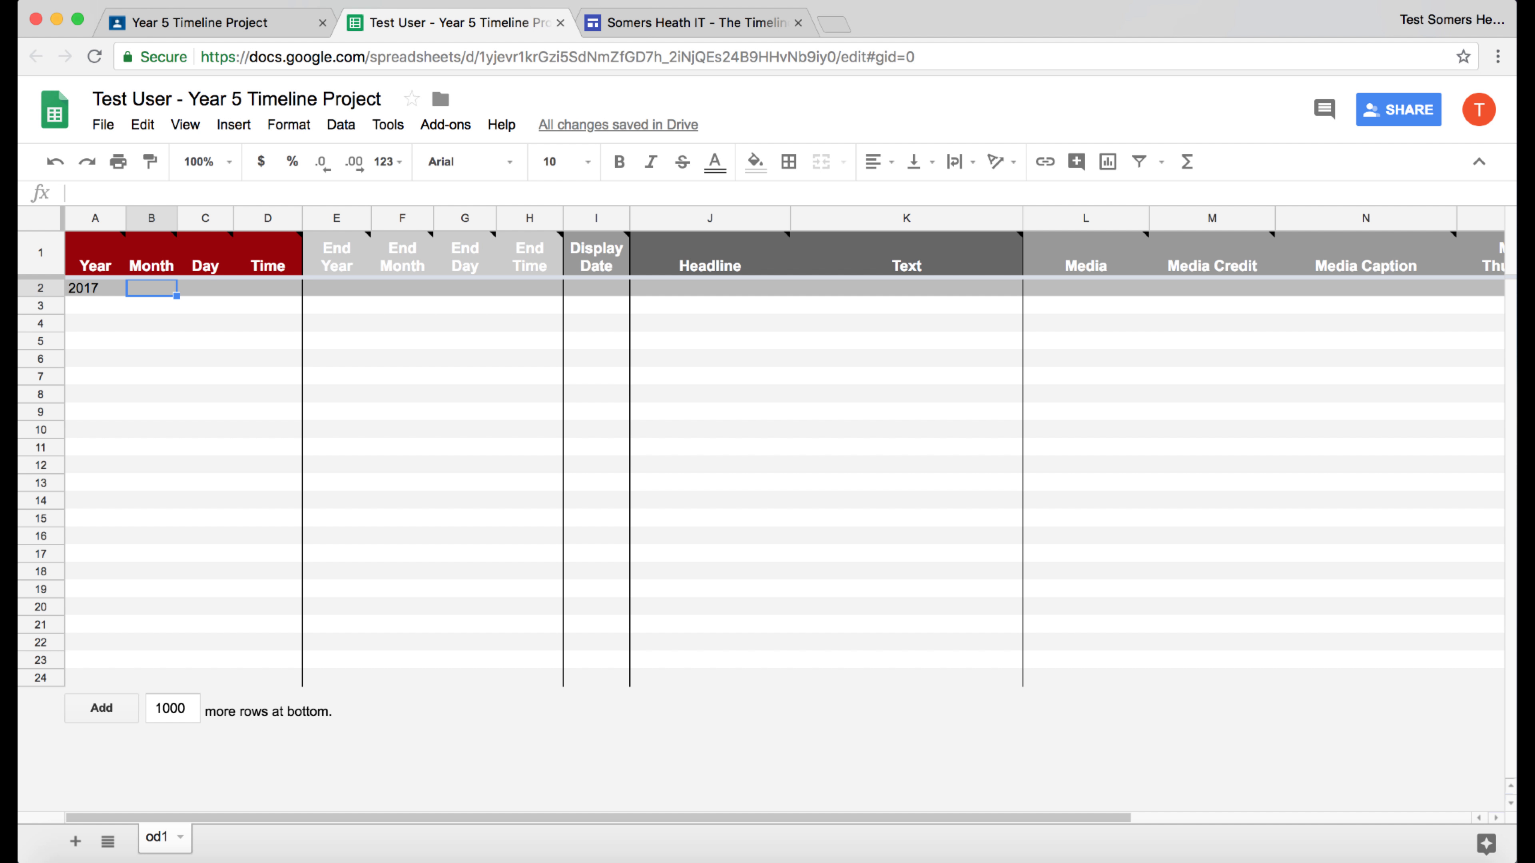
pyautogui.write('9')
pyautogui.click(206, 288)
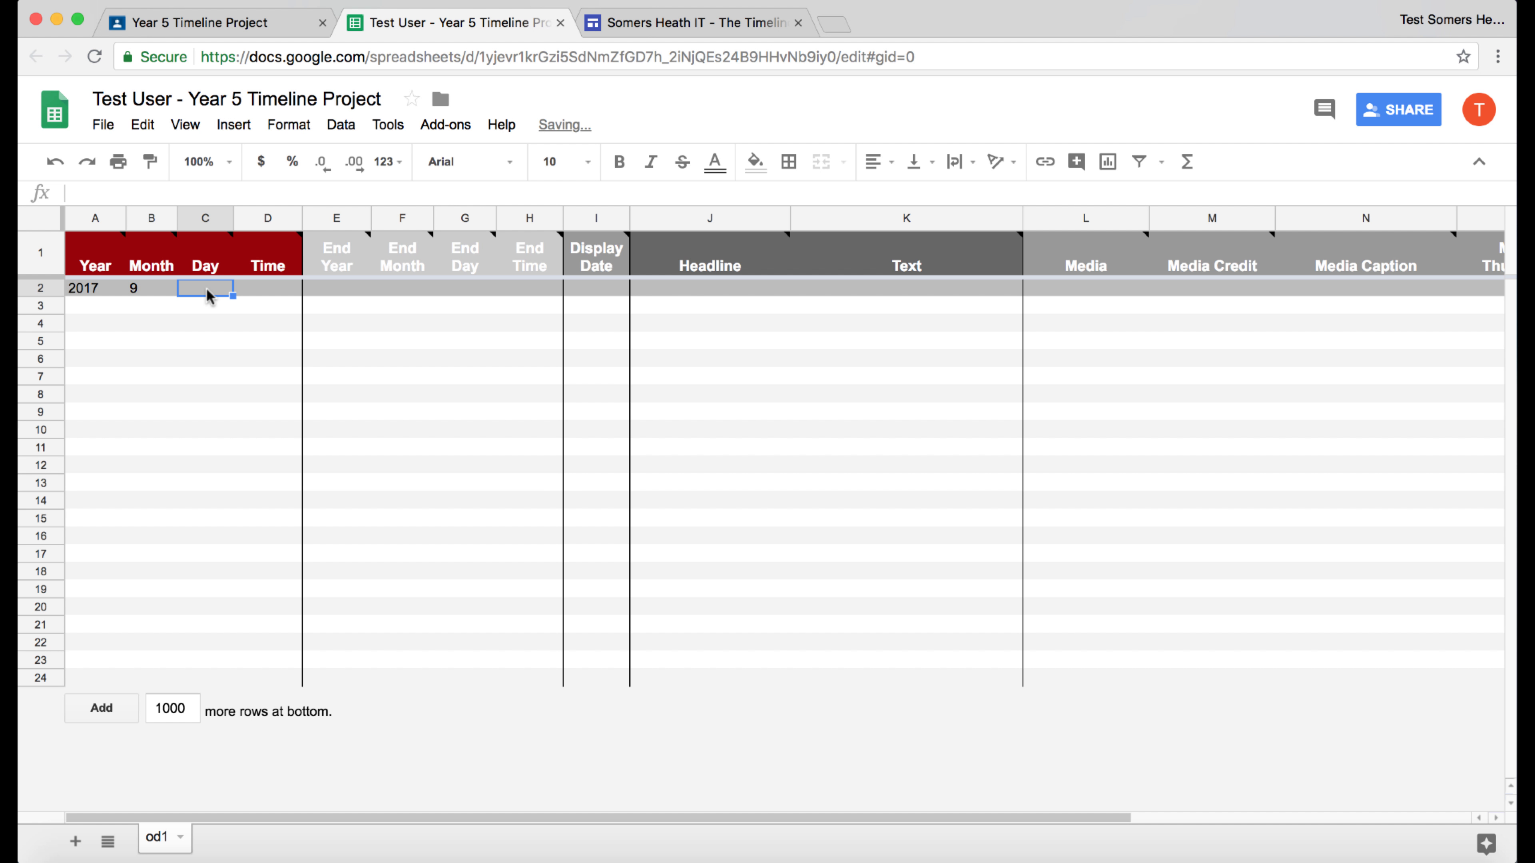
pyautogui.write('01')
# Enter the end date in row 2: end year 2018, end month 07, end day 20.
pyautogui.click(340, 293)
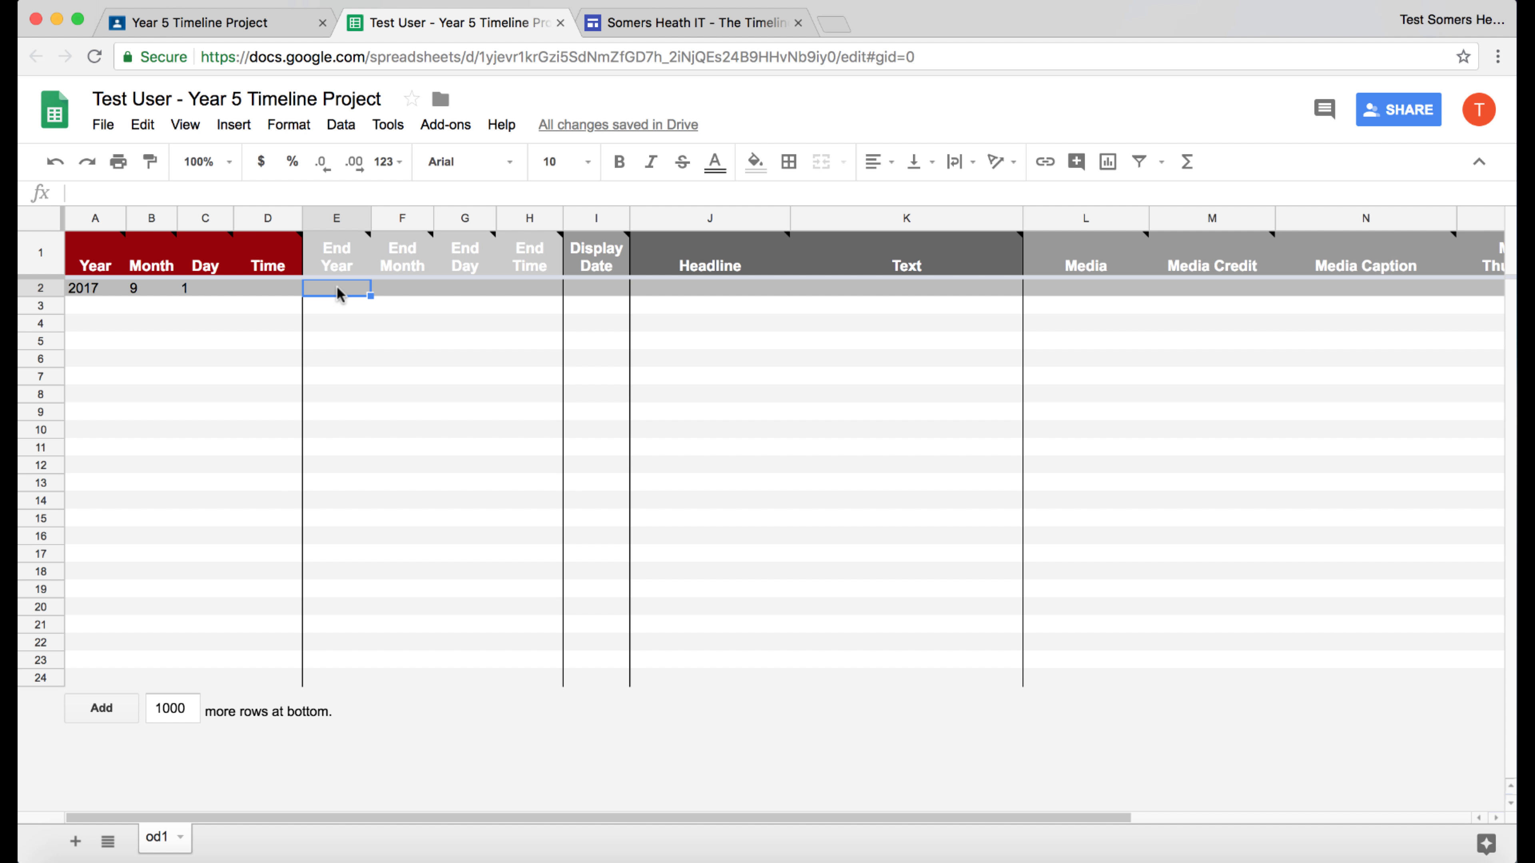
pyautogui.write('2018')
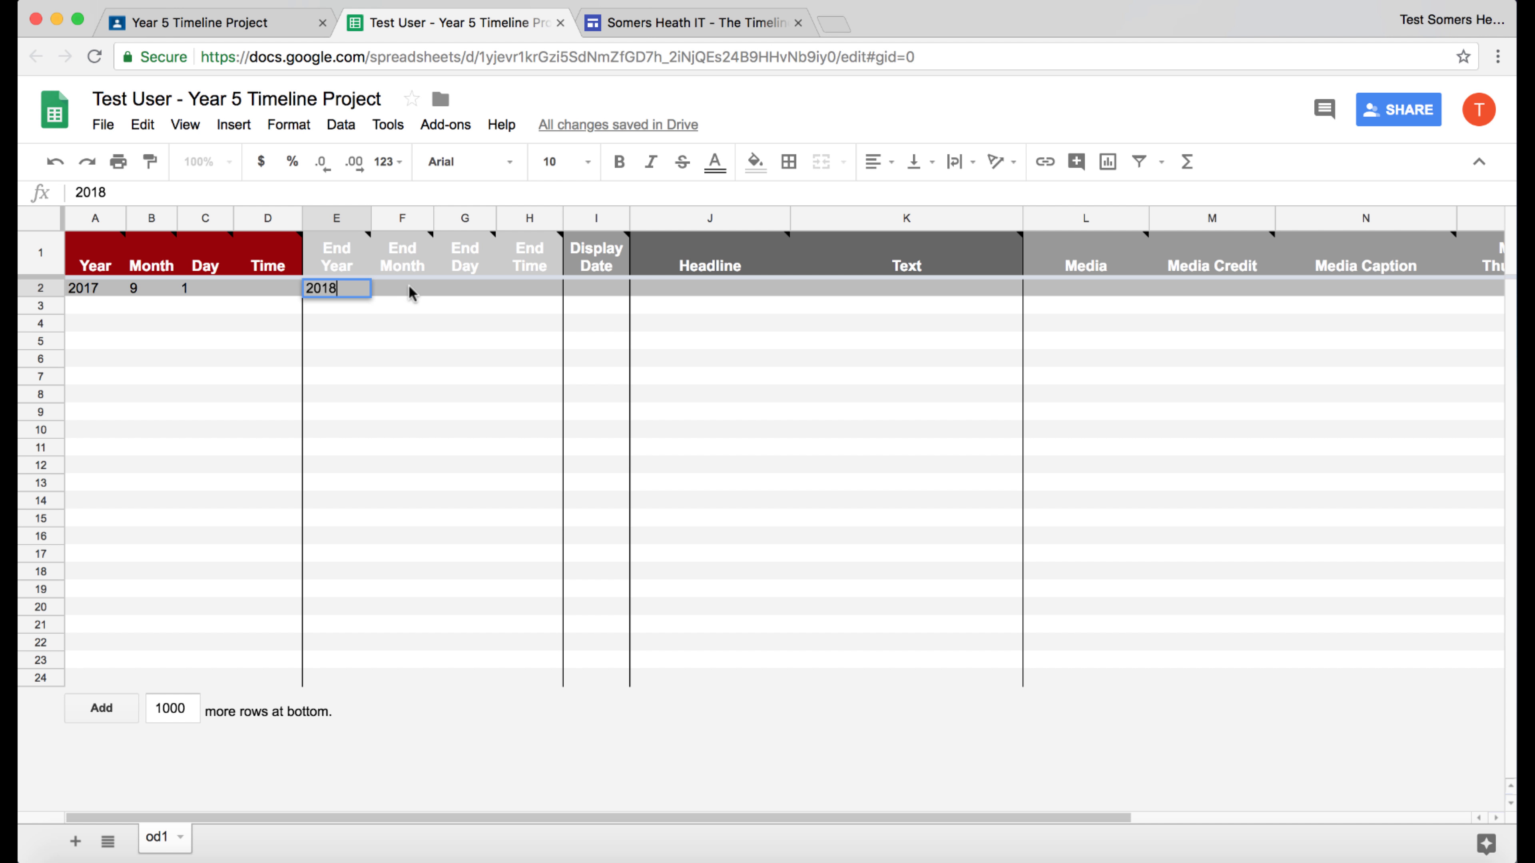
pyautogui.click(404, 293)
pyautogui.write('07')
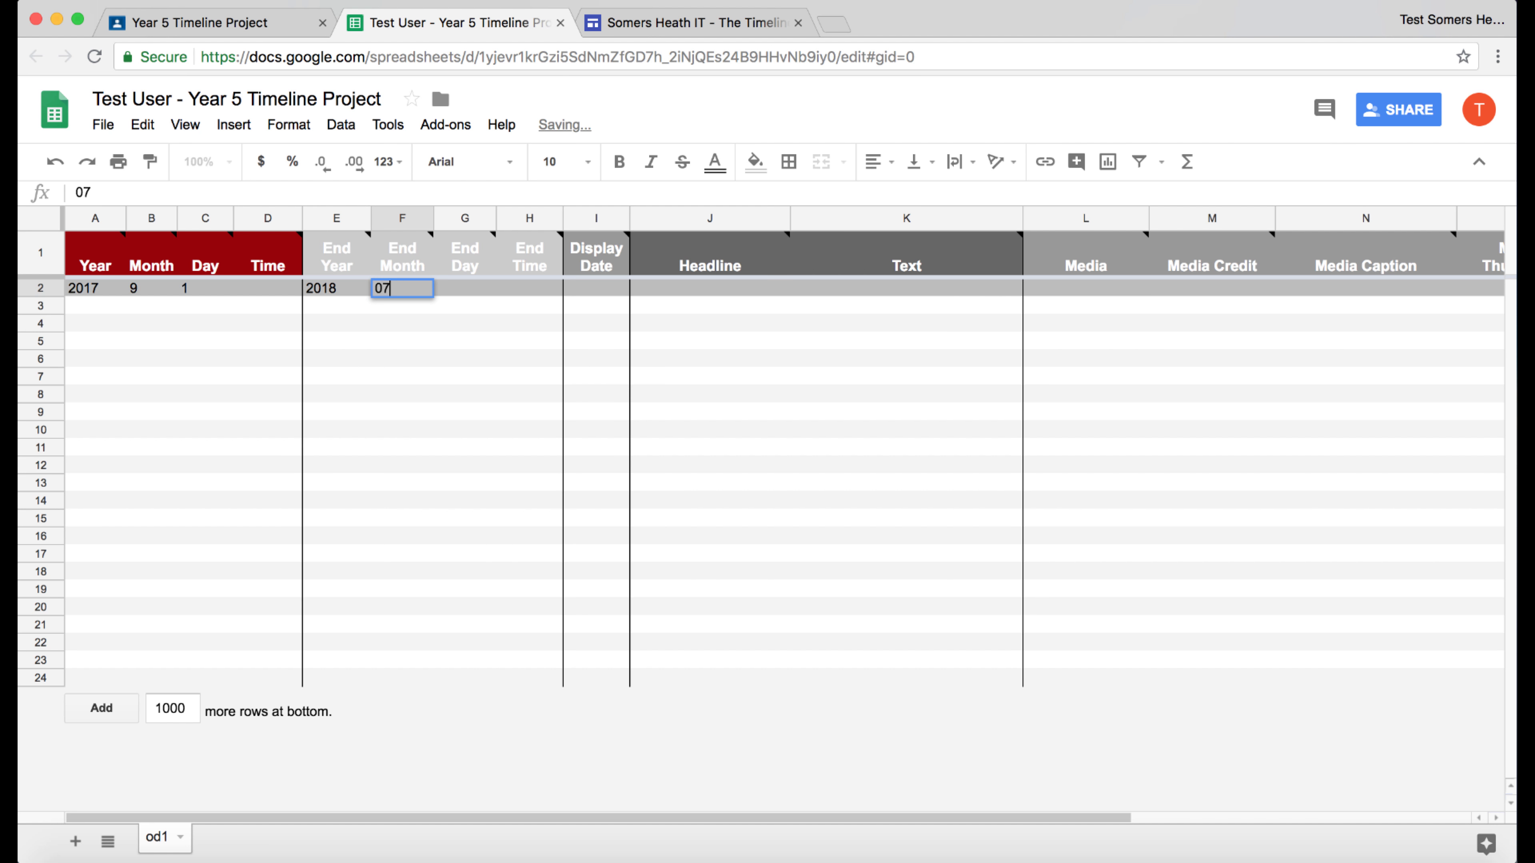
pyautogui.click(465, 292)
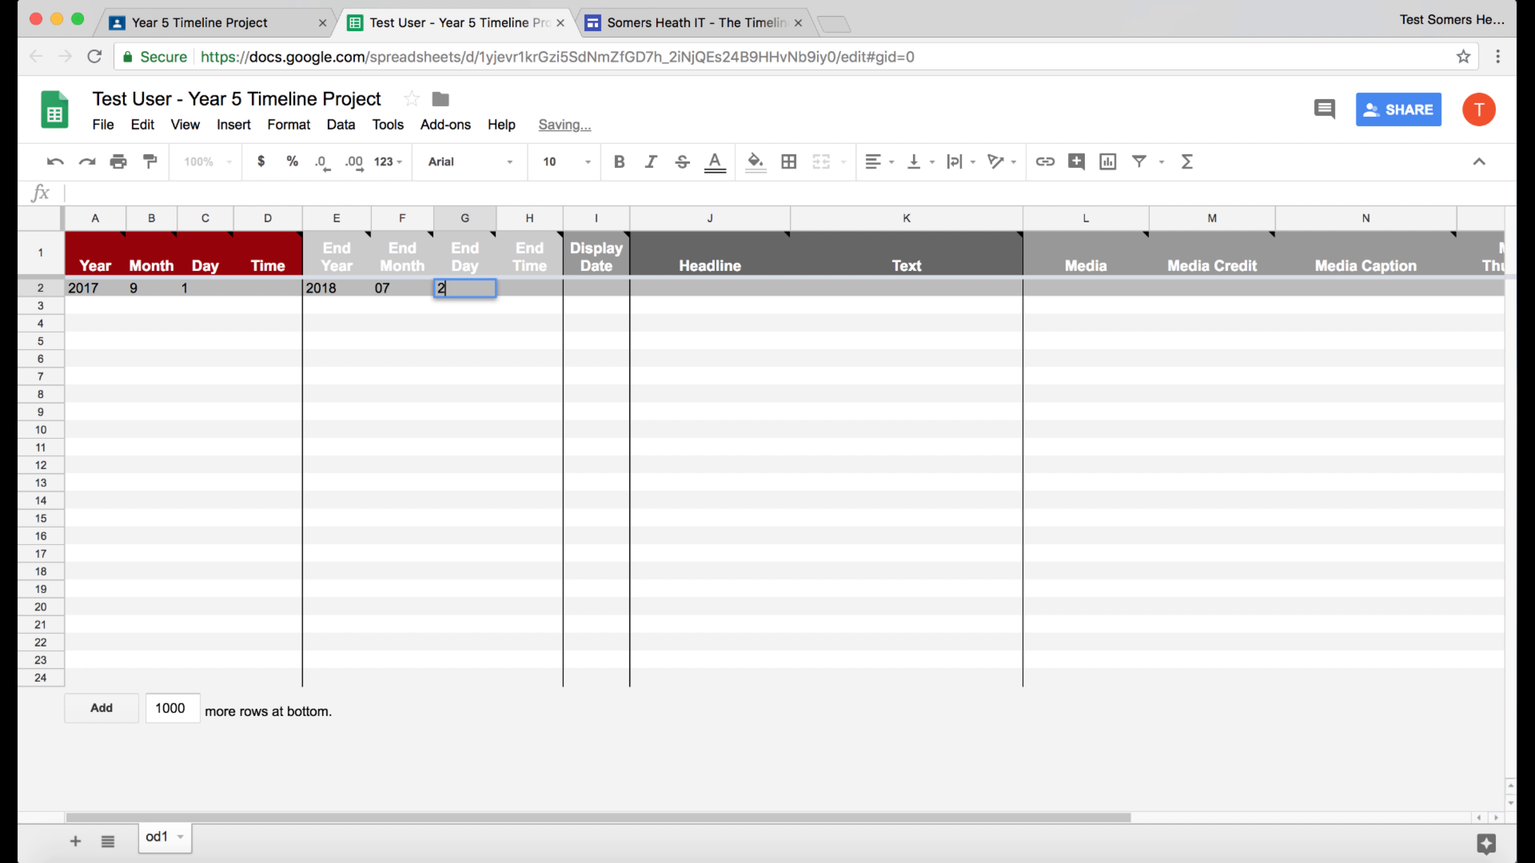
pyautogui.write('20')
# Fill in row 2's display date as "1st Sept 2017 - 20th July 2018".
pyautogui.click(597, 296)
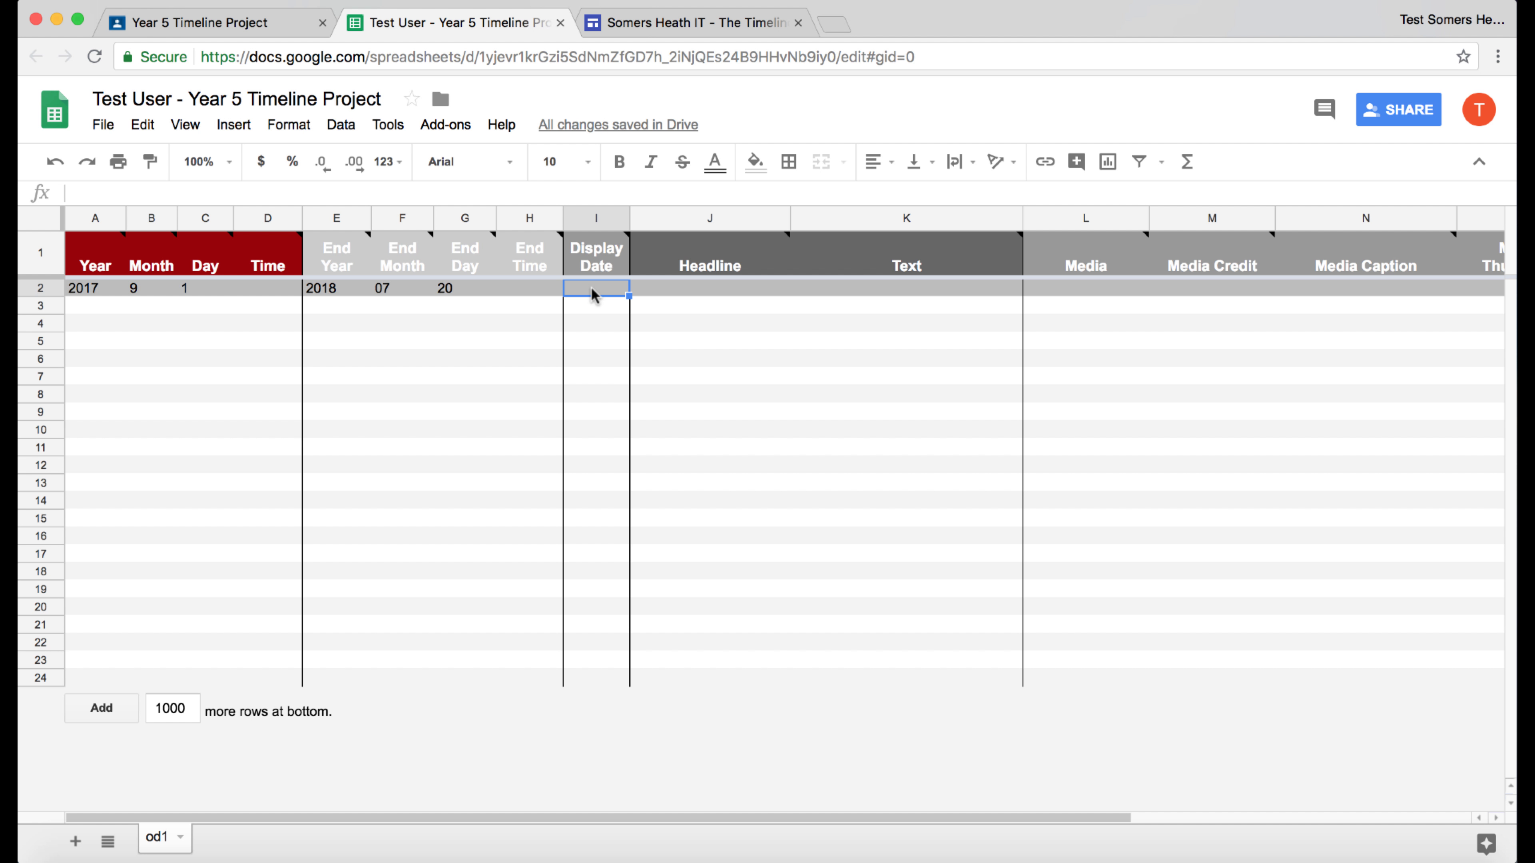
pyautogui.write('1st S')
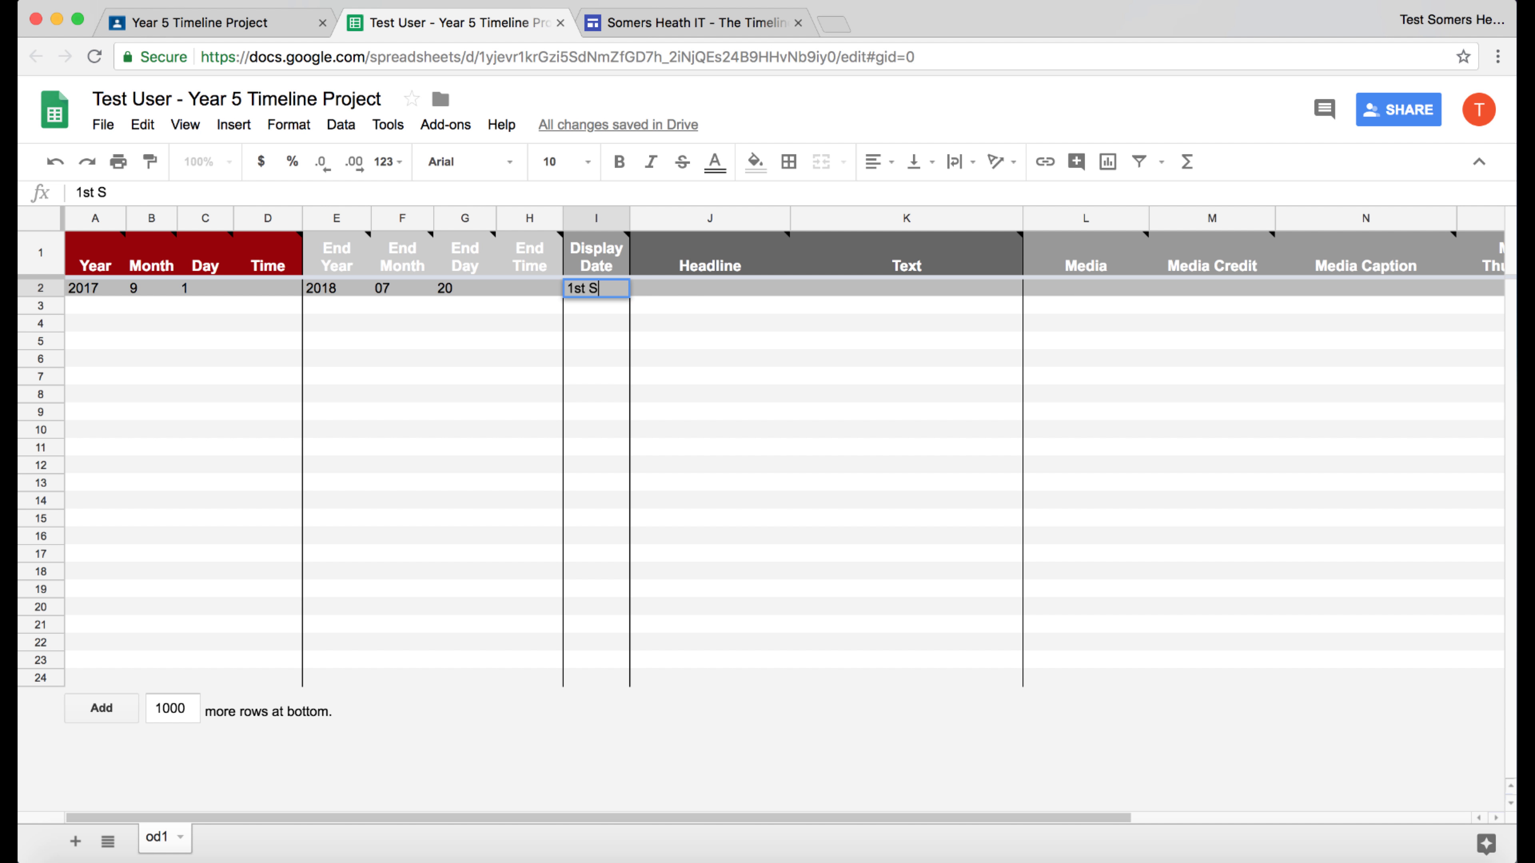
pyautogui.write('ept 2017 ')
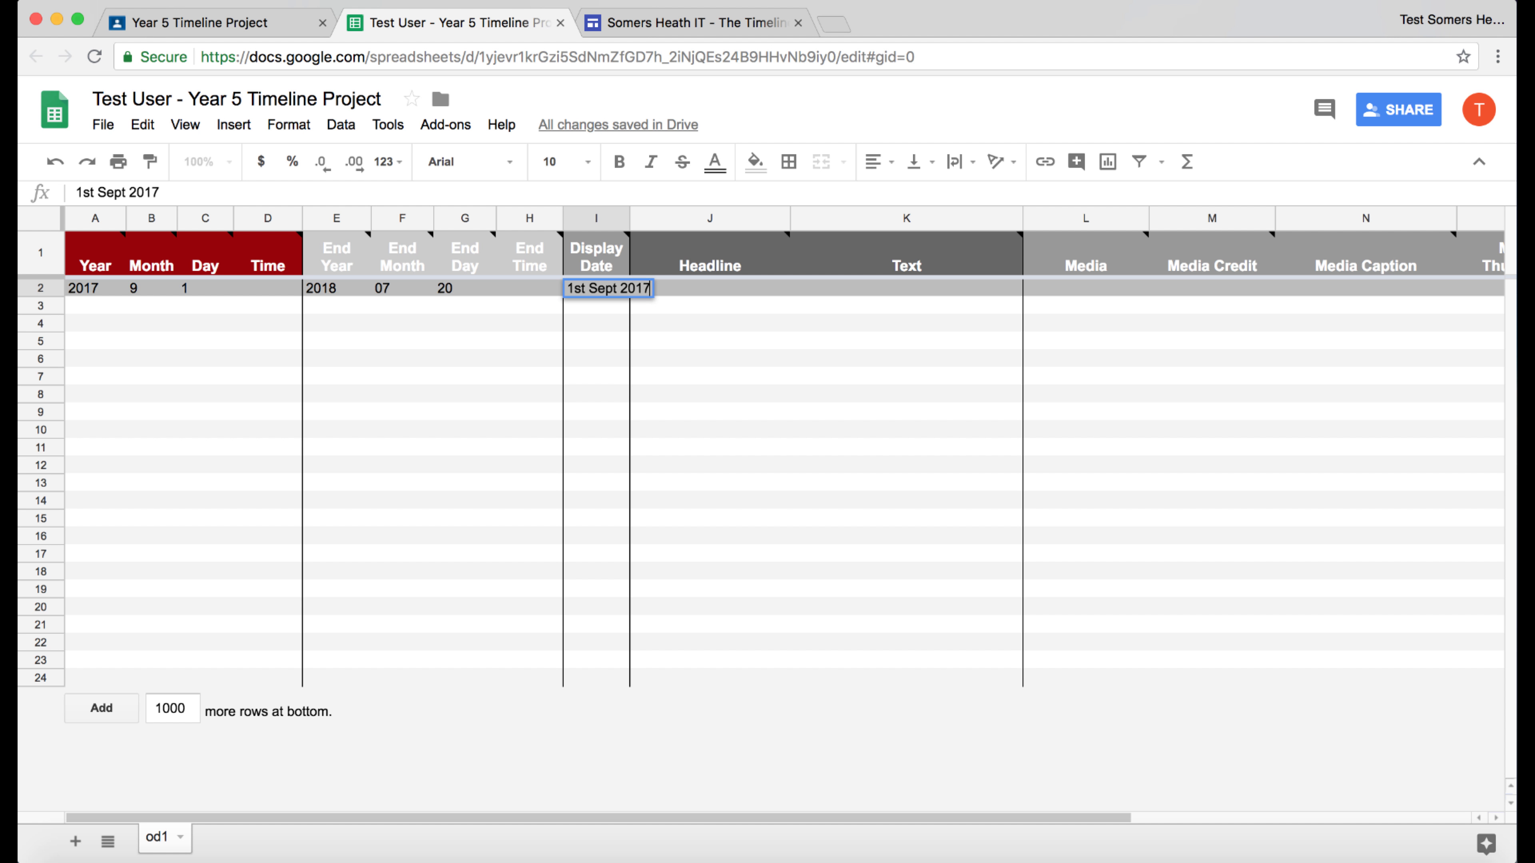
pyautogui.write('- 20th Jult')
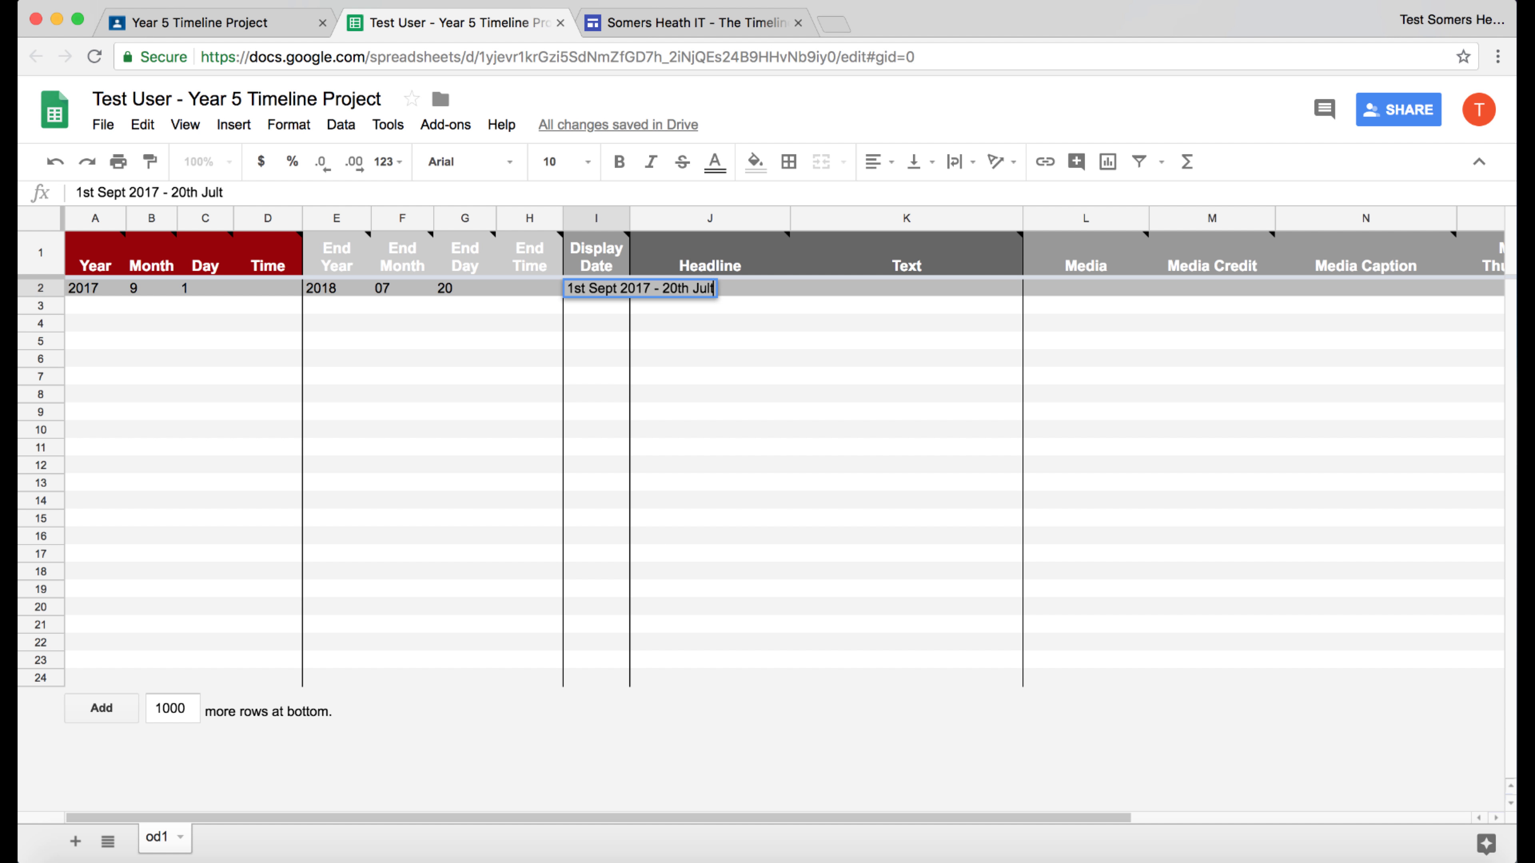
pyautogui.press('BackSpace')
pyautogui.write('y 2018')
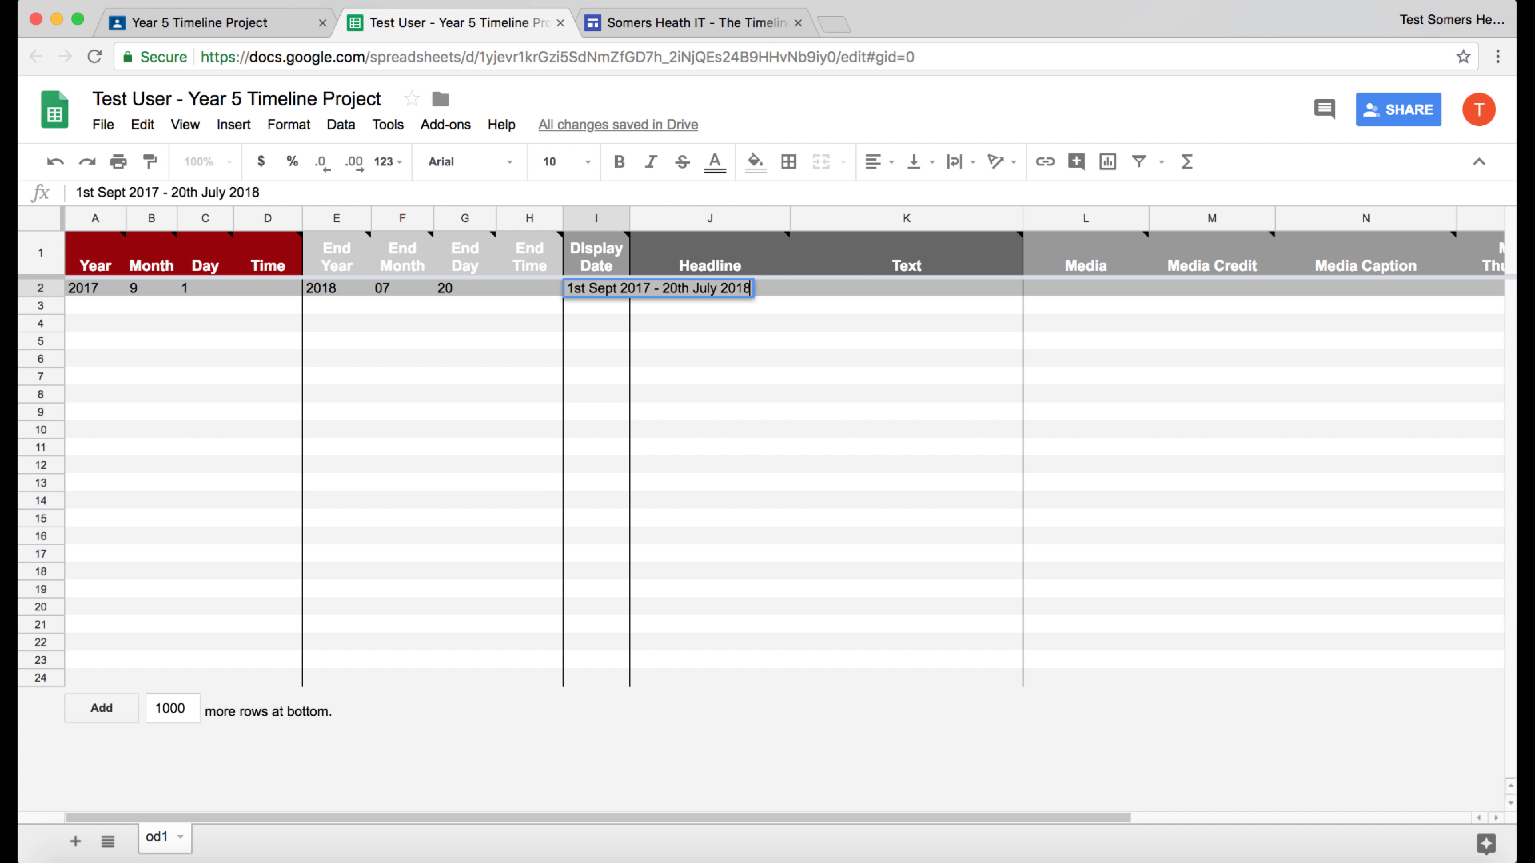
pyautogui.click(596, 339)
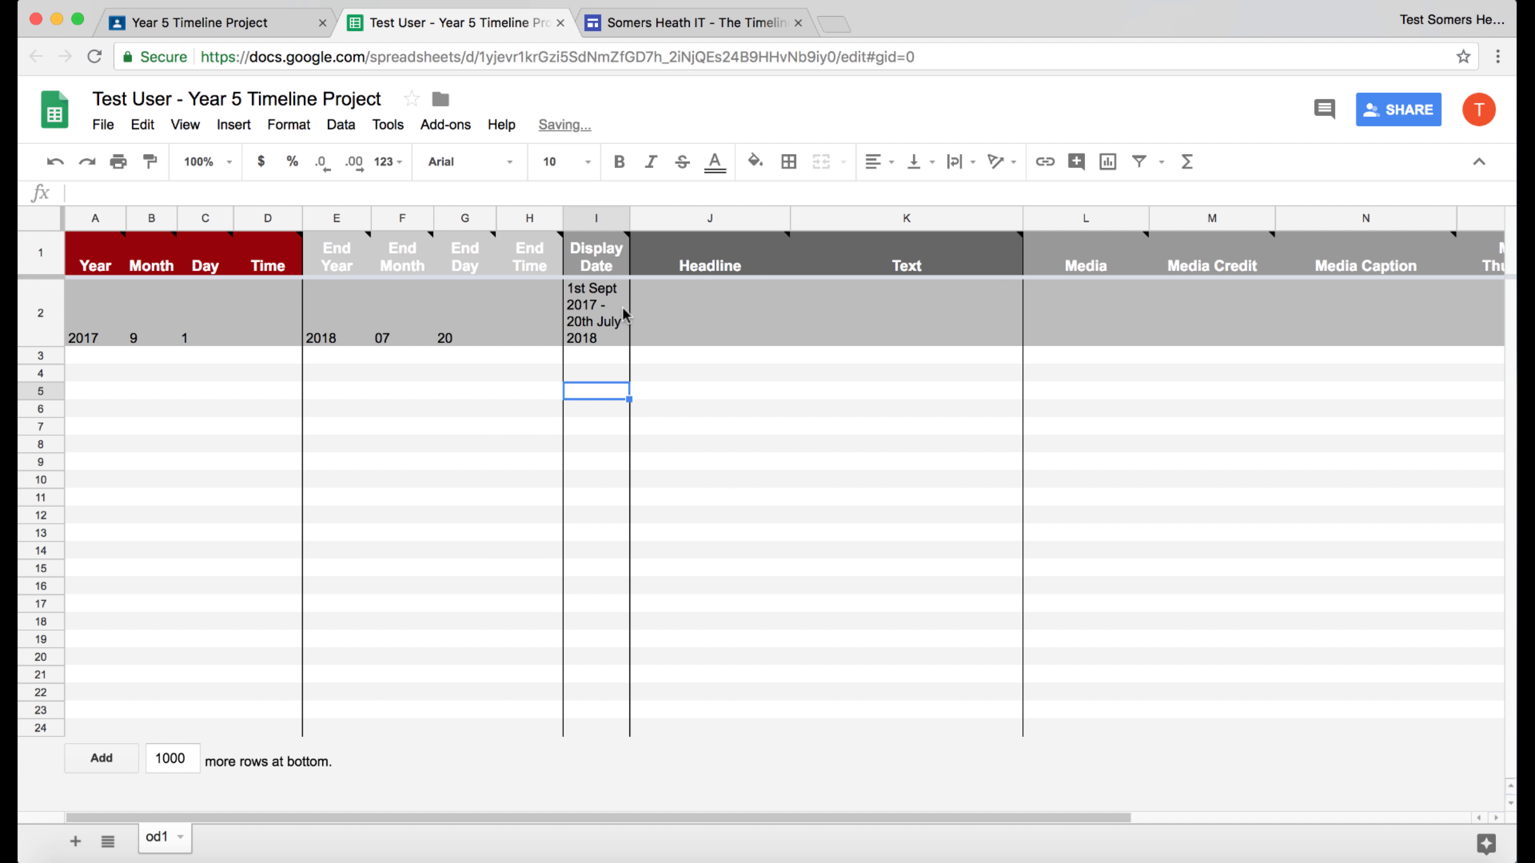
# Give the row 2 entry the headline "Year 5 Learning for 2017/18".
pyautogui.click(713, 309)
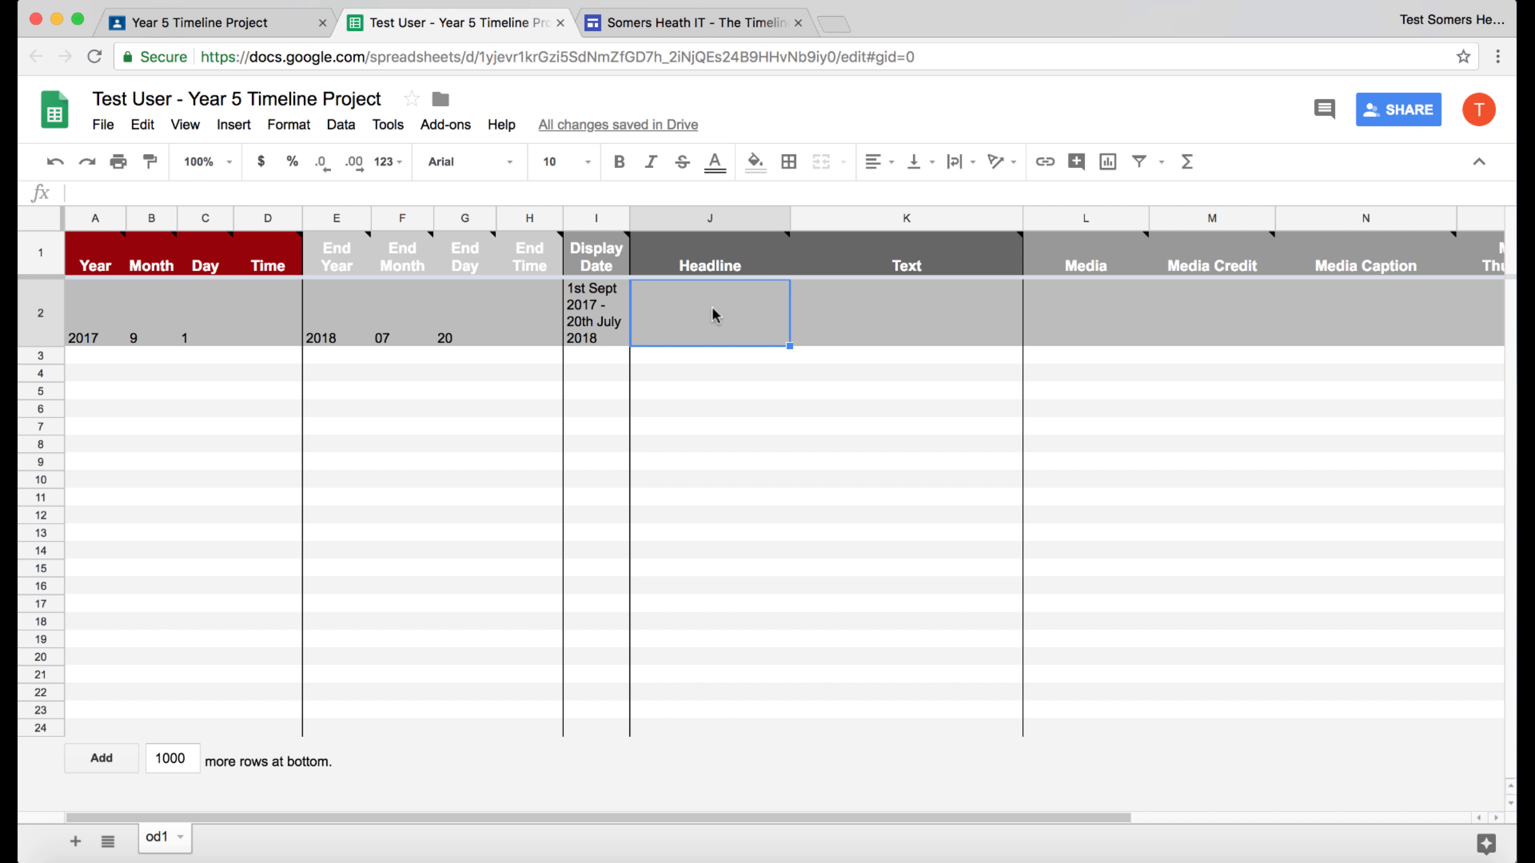
pyautogui.write('Year 5 ')
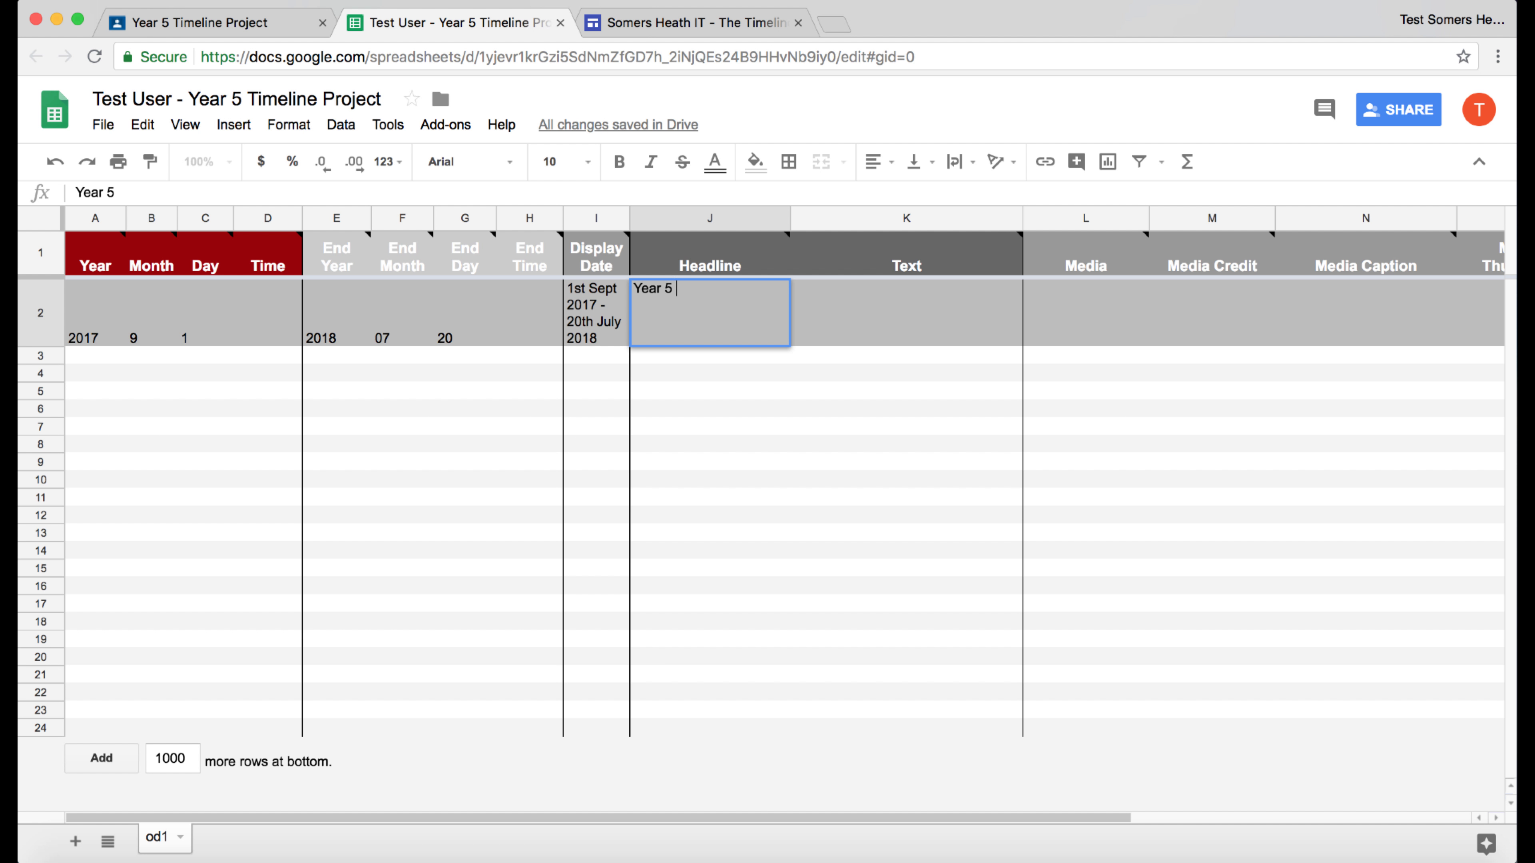
pyautogui.write('Learning for 2017/18')
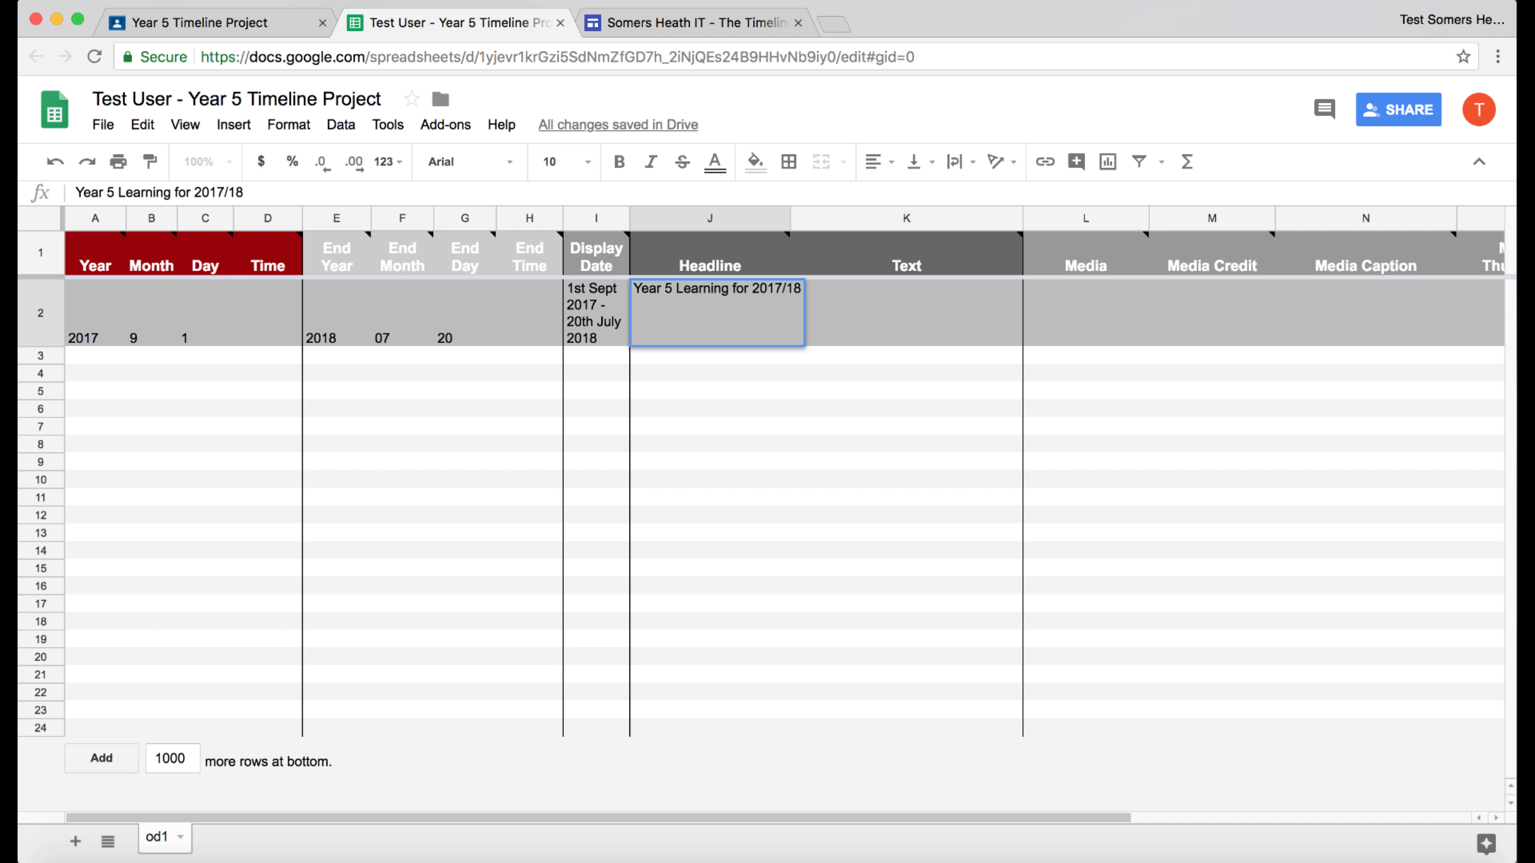
pyautogui.press('Return')
# Write row 2's Text summary of Year 5: the Mayans, spreadsheets in computing, computer games, graphs in maths, an incredible year at Somers Heath Primary School.
pyautogui.press('Up')
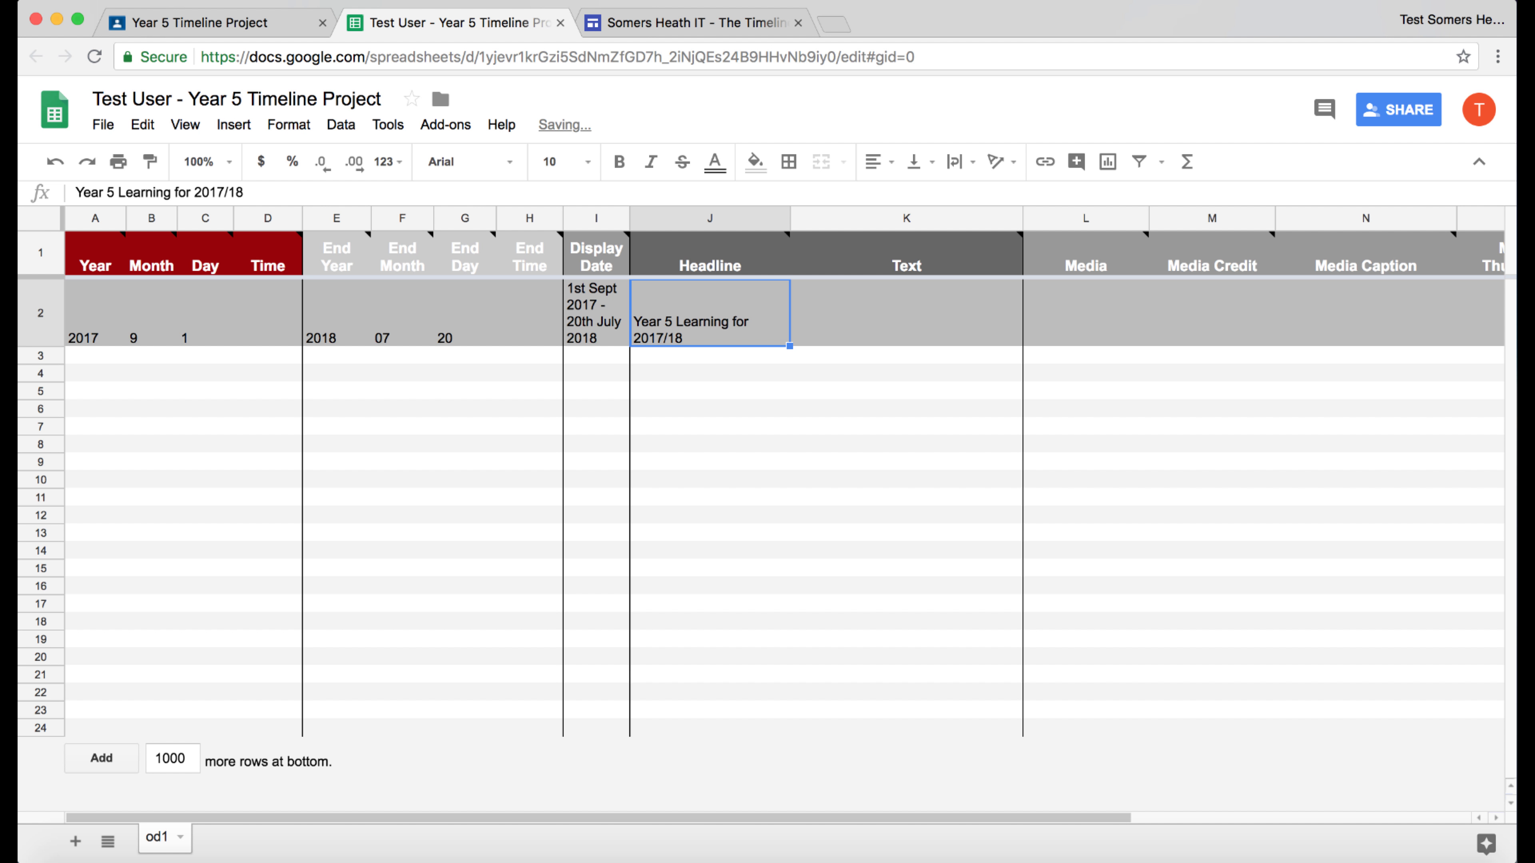
pyautogui.press('Right')
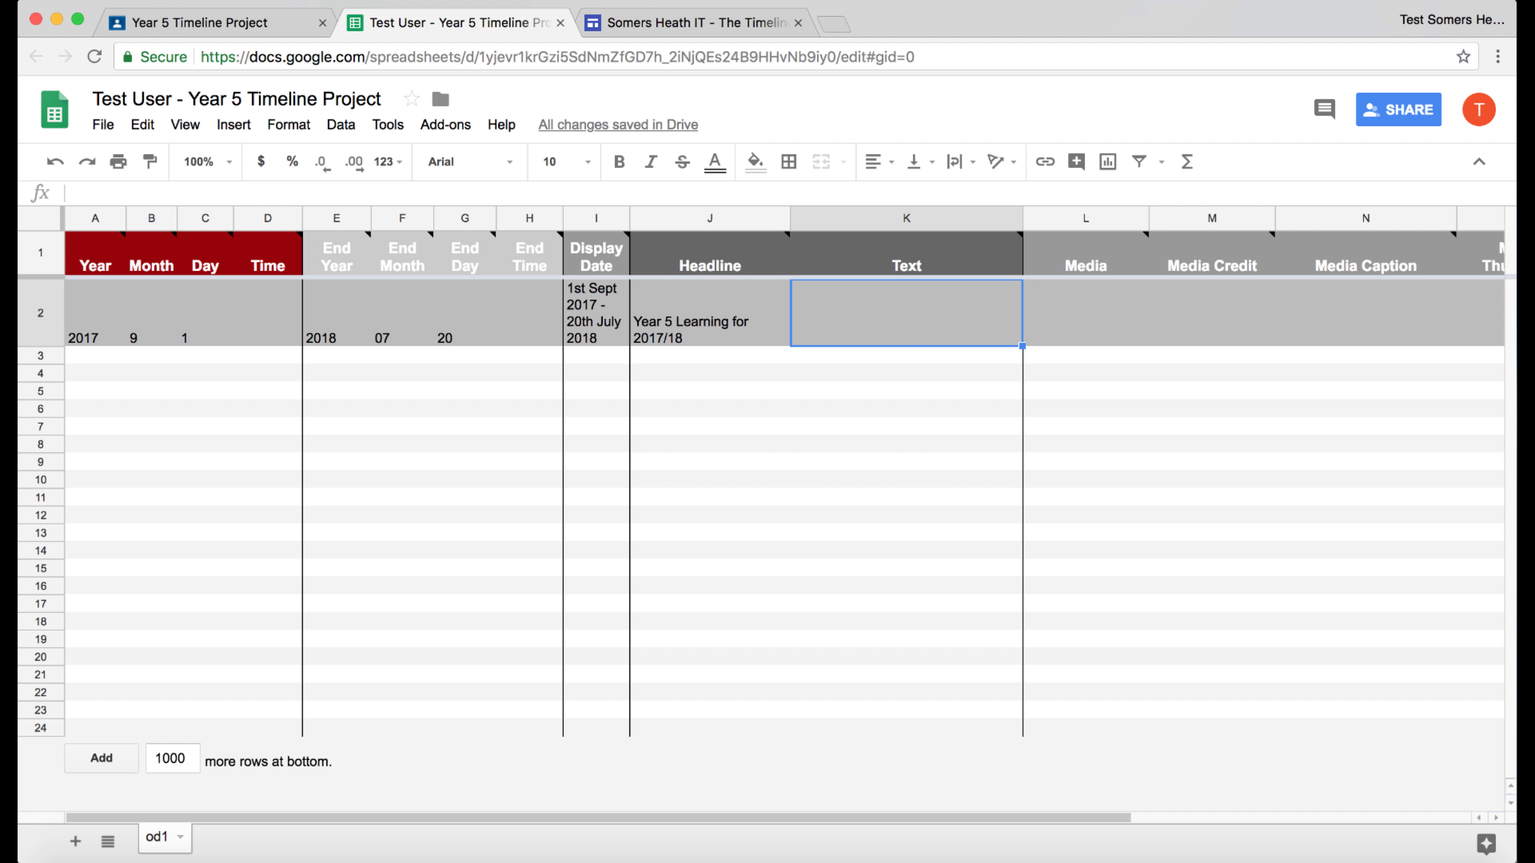
pyautogui.write('In Year 5 this year we learned many different things.')
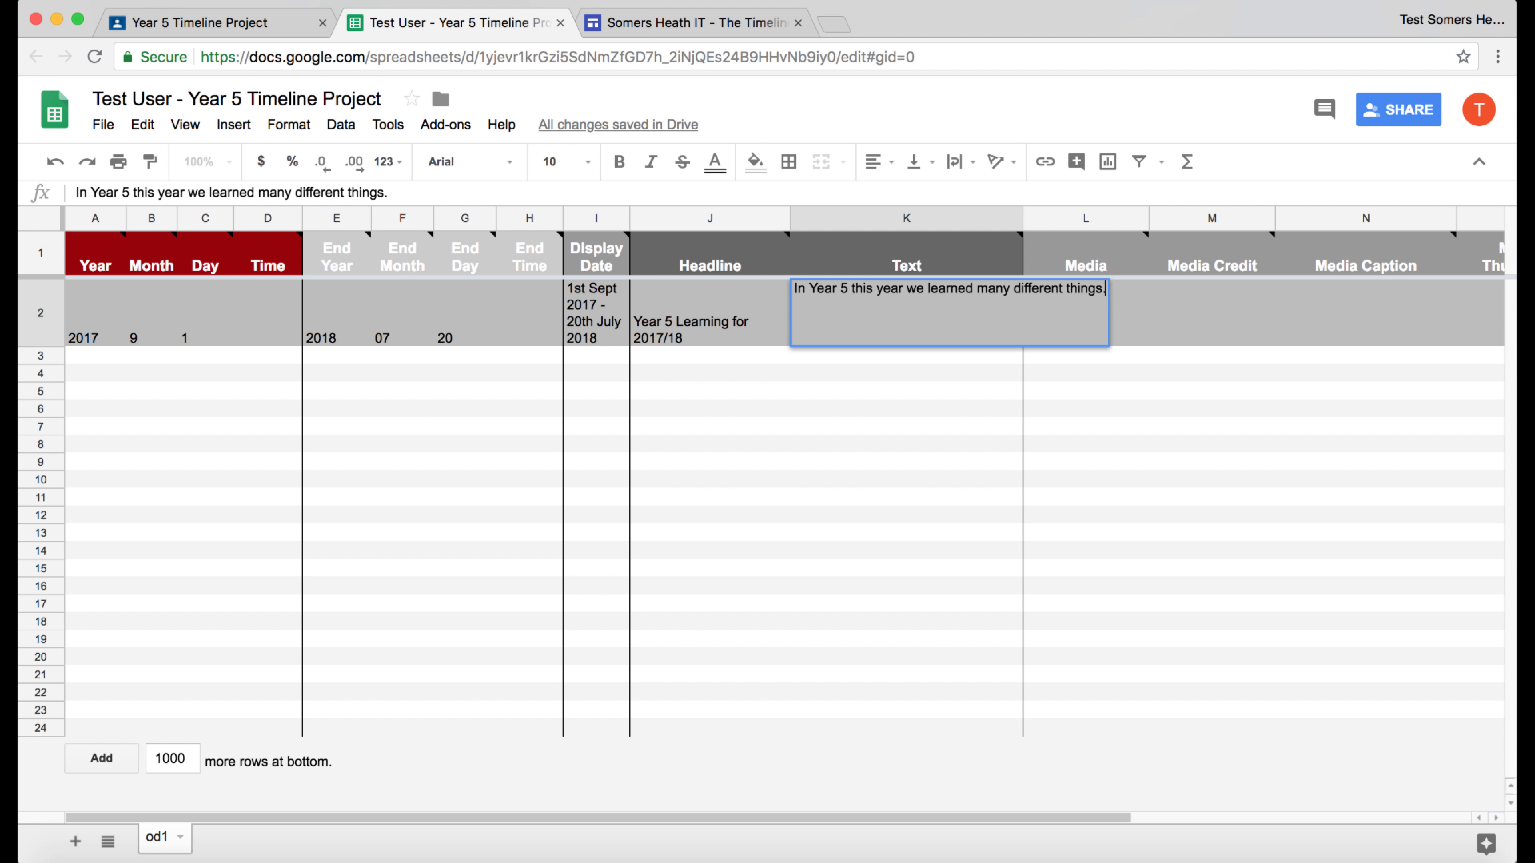
pyautogui.write(' From the Mayans to using spreadsheets in computing. We developed computer games and learned how to create graphs ')
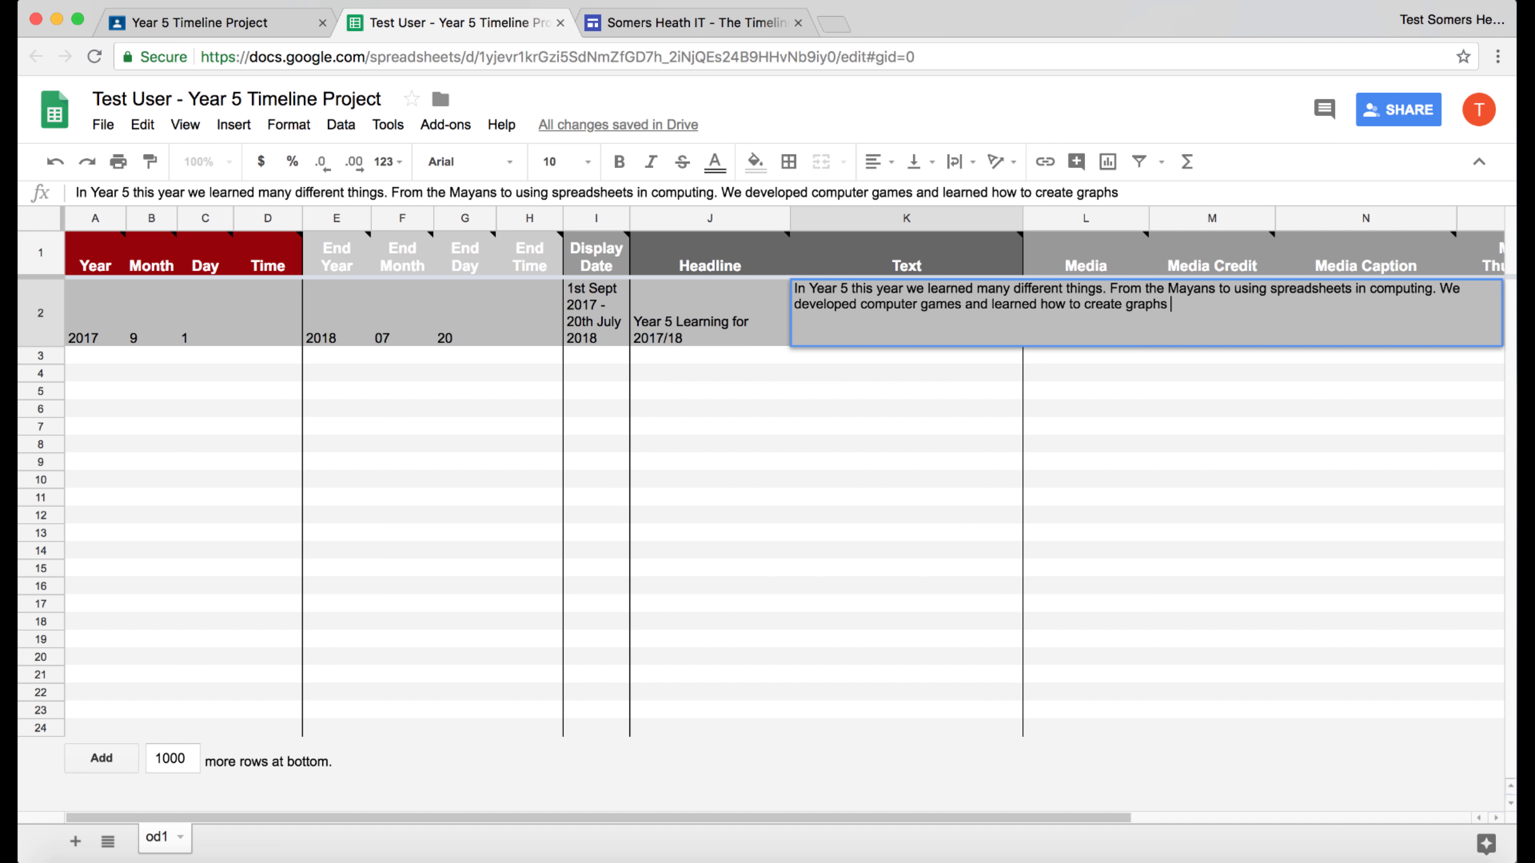
pyautogui.write('in maths. It has been an incredible year at Somers Heath Primary School.')
pyautogui.press('Return')
pyautogui.click(896, 350)
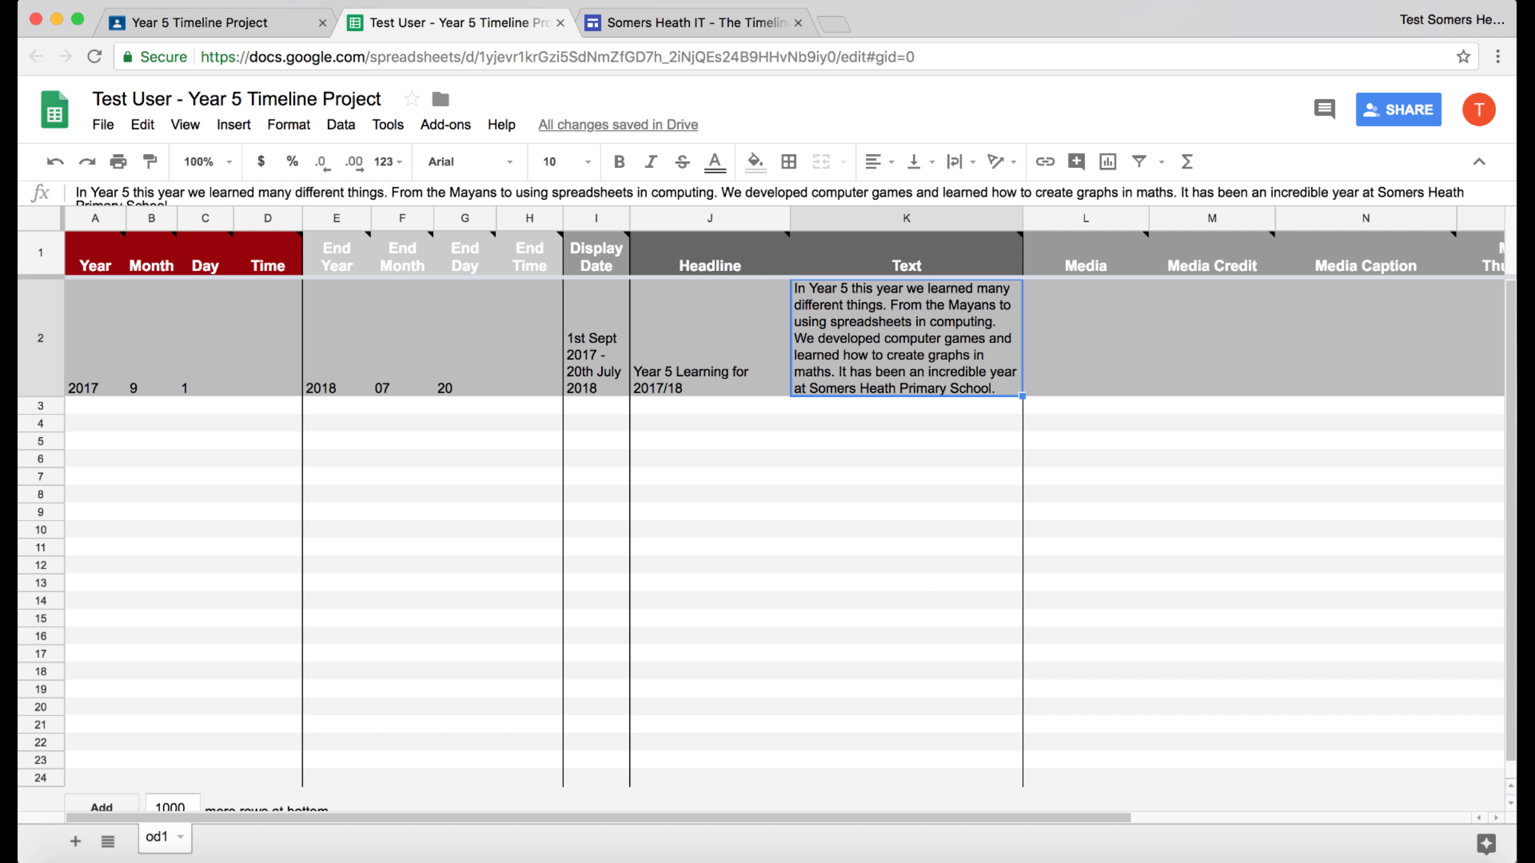
pyautogui.press('Left')
pyautogui.press('Left')
pyautogui.press('Left')
pyautogui.press('Left')
pyautogui.press('Left')
pyautogui.press('Left')
pyautogui.press('Left')
pyautogui.press('Left')
pyautogui.press('Left')
pyautogui.press('Left')
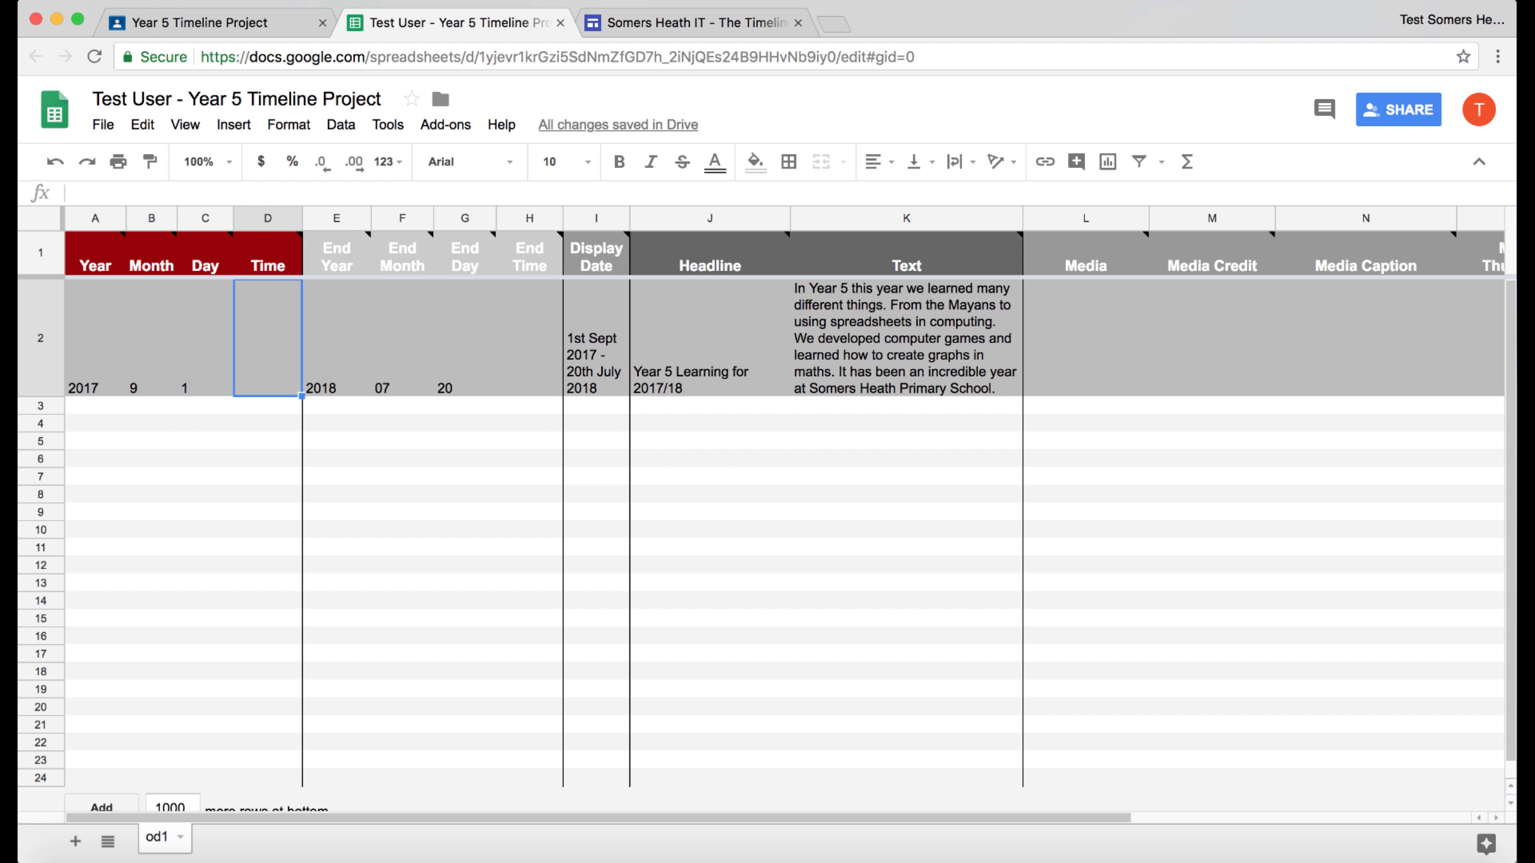
pyautogui.press('Right')
pyautogui.press('Right')
pyautogui.press('Right')
pyautogui.press('Right')
pyautogui.press('Right')
pyautogui.press('Right')
pyautogui.press('Right')
pyautogui.press('Right')
pyautogui.press('Right')
pyautogui.press('Right')
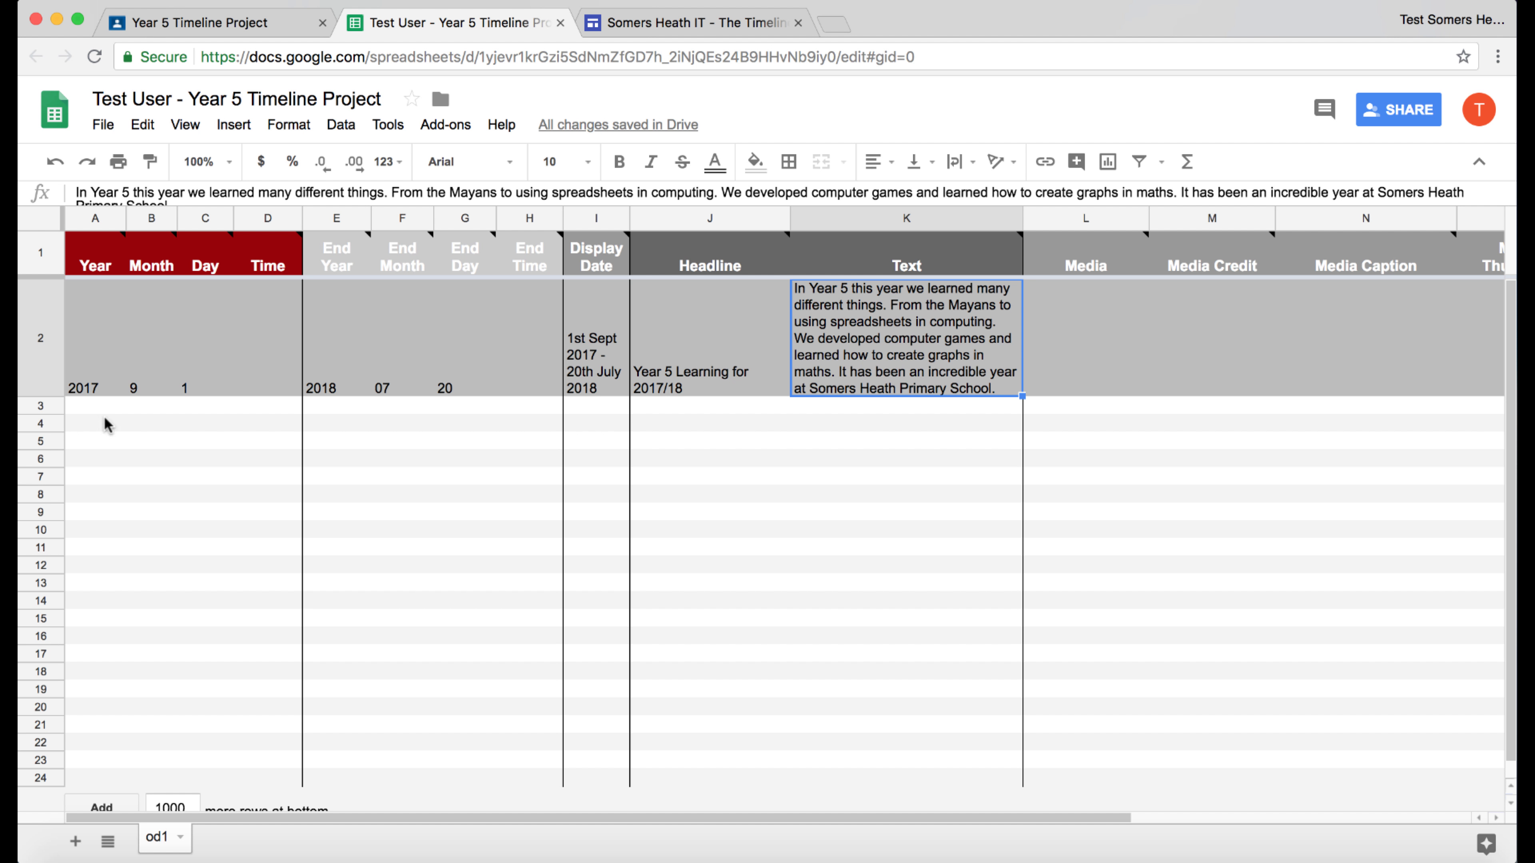
pyautogui.click(74, 409)
pyautogui.press('Down')
pyautogui.press('Down')
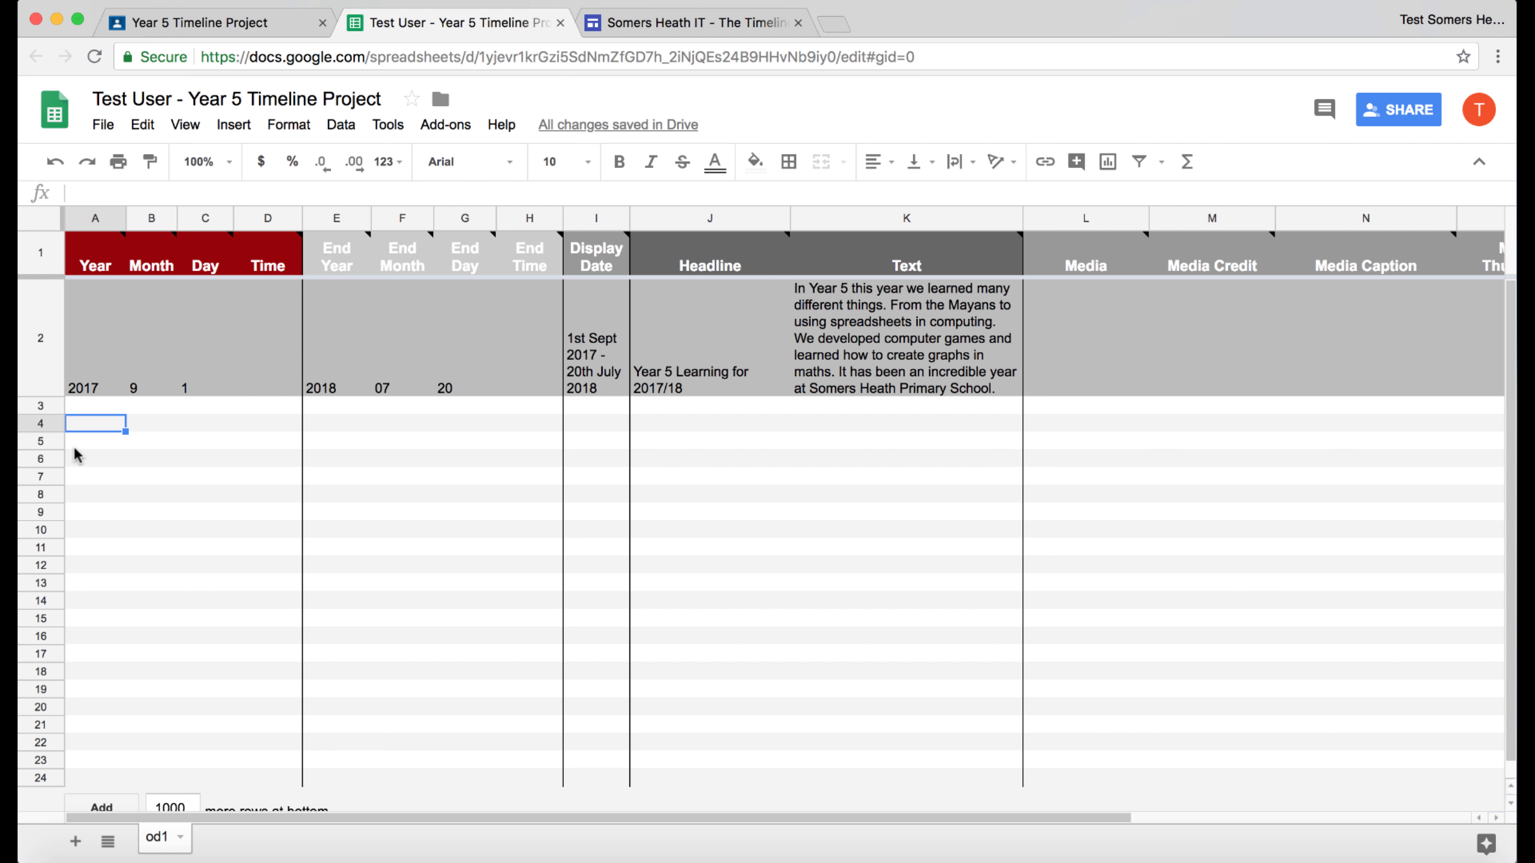
# Enter the second timeline entry's start date in row 3: year 2017, month 10, day 01.
pyautogui.click(82, 411)
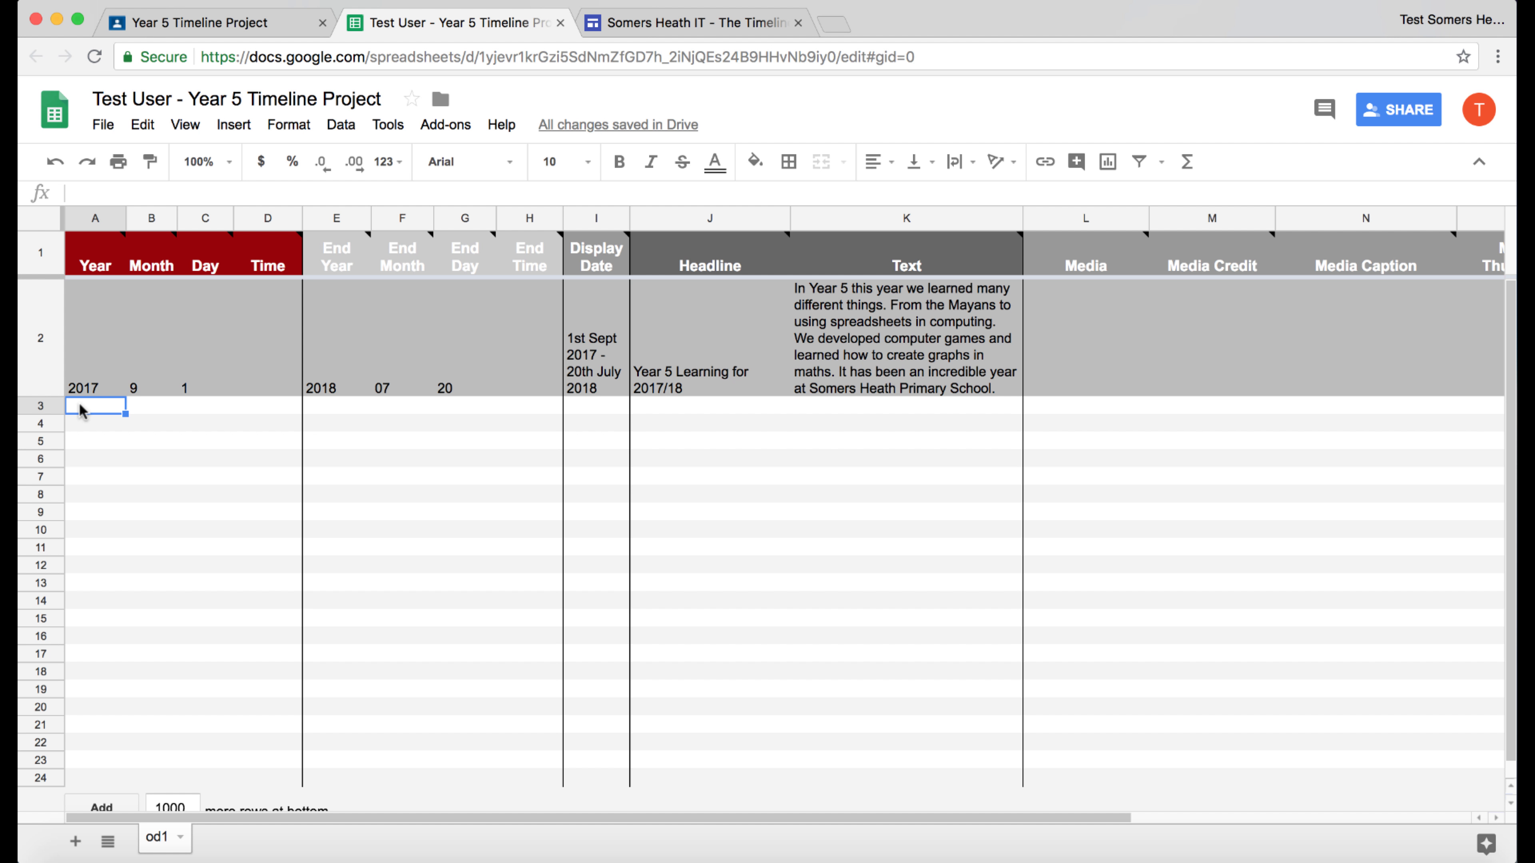
pyautogui.write('2017')
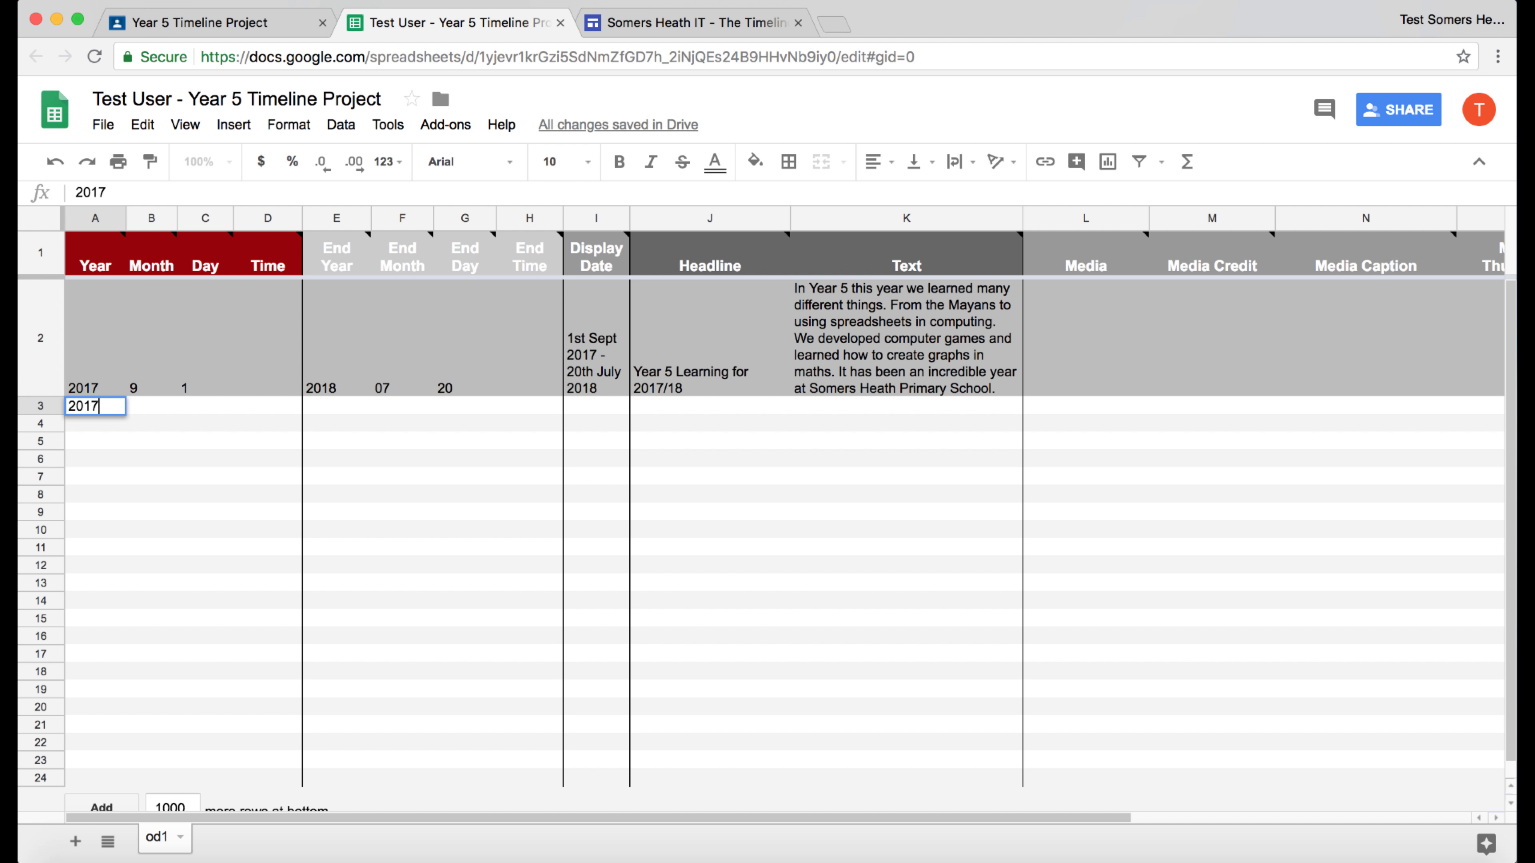
pyautogui.press('Tab')
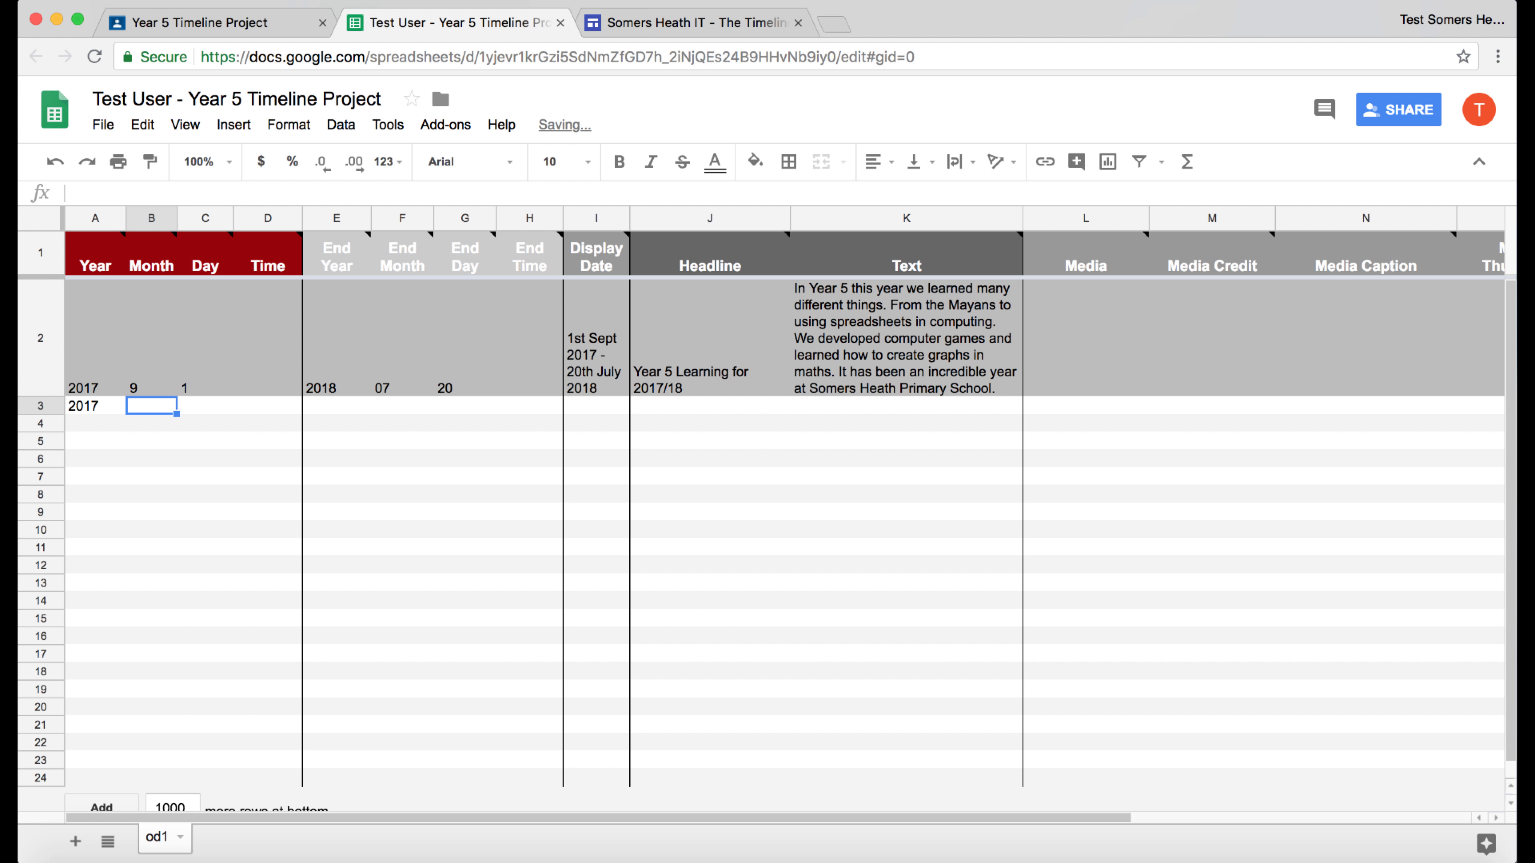
pyautogui.write('10')
pyautogui.press('Tab')
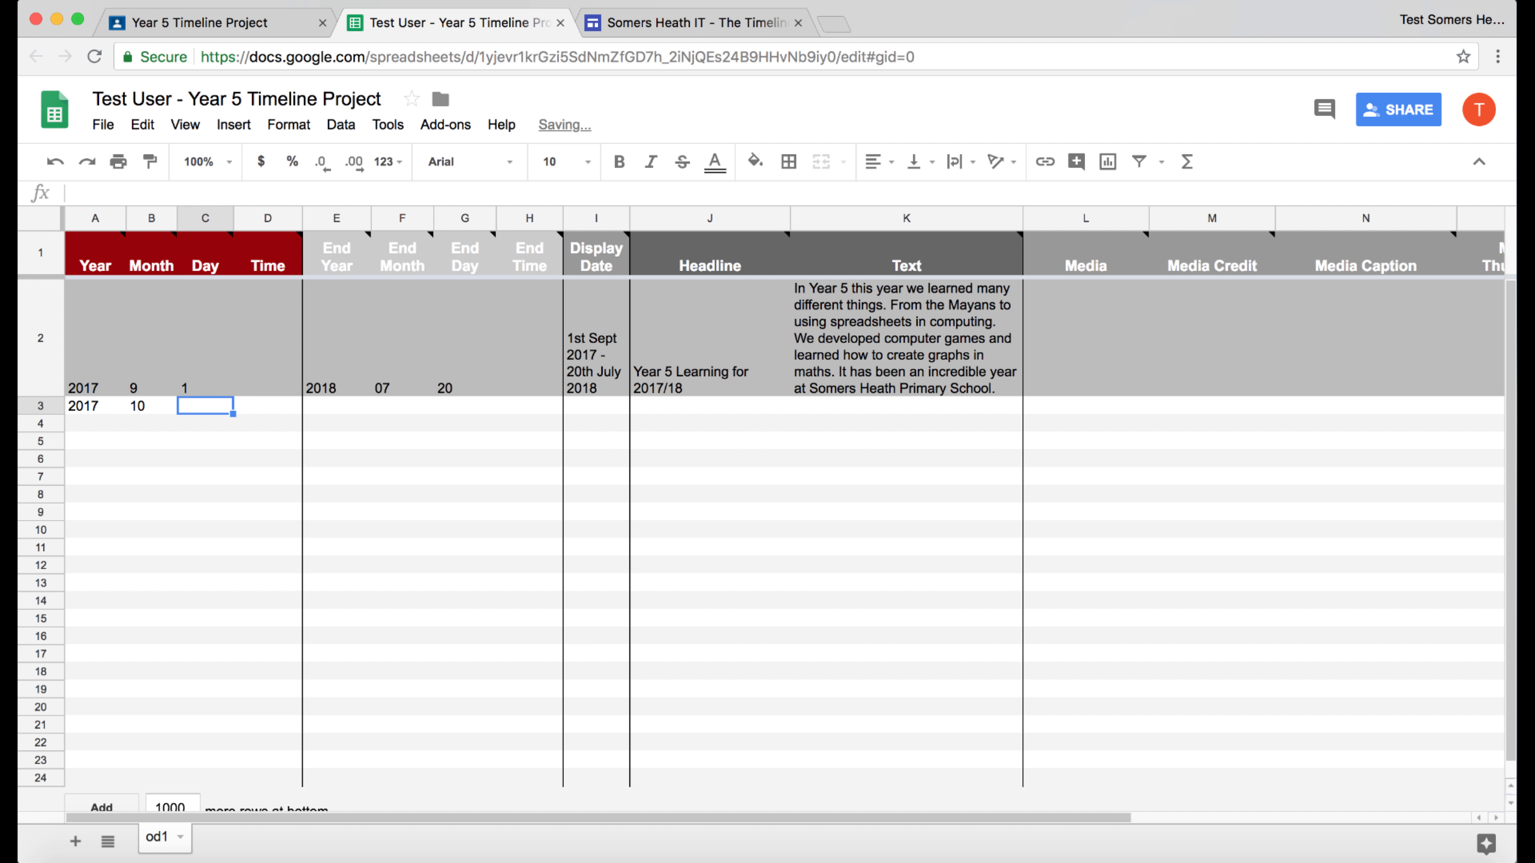
pyautogui.write('01')
pyautogui.press('Tab')
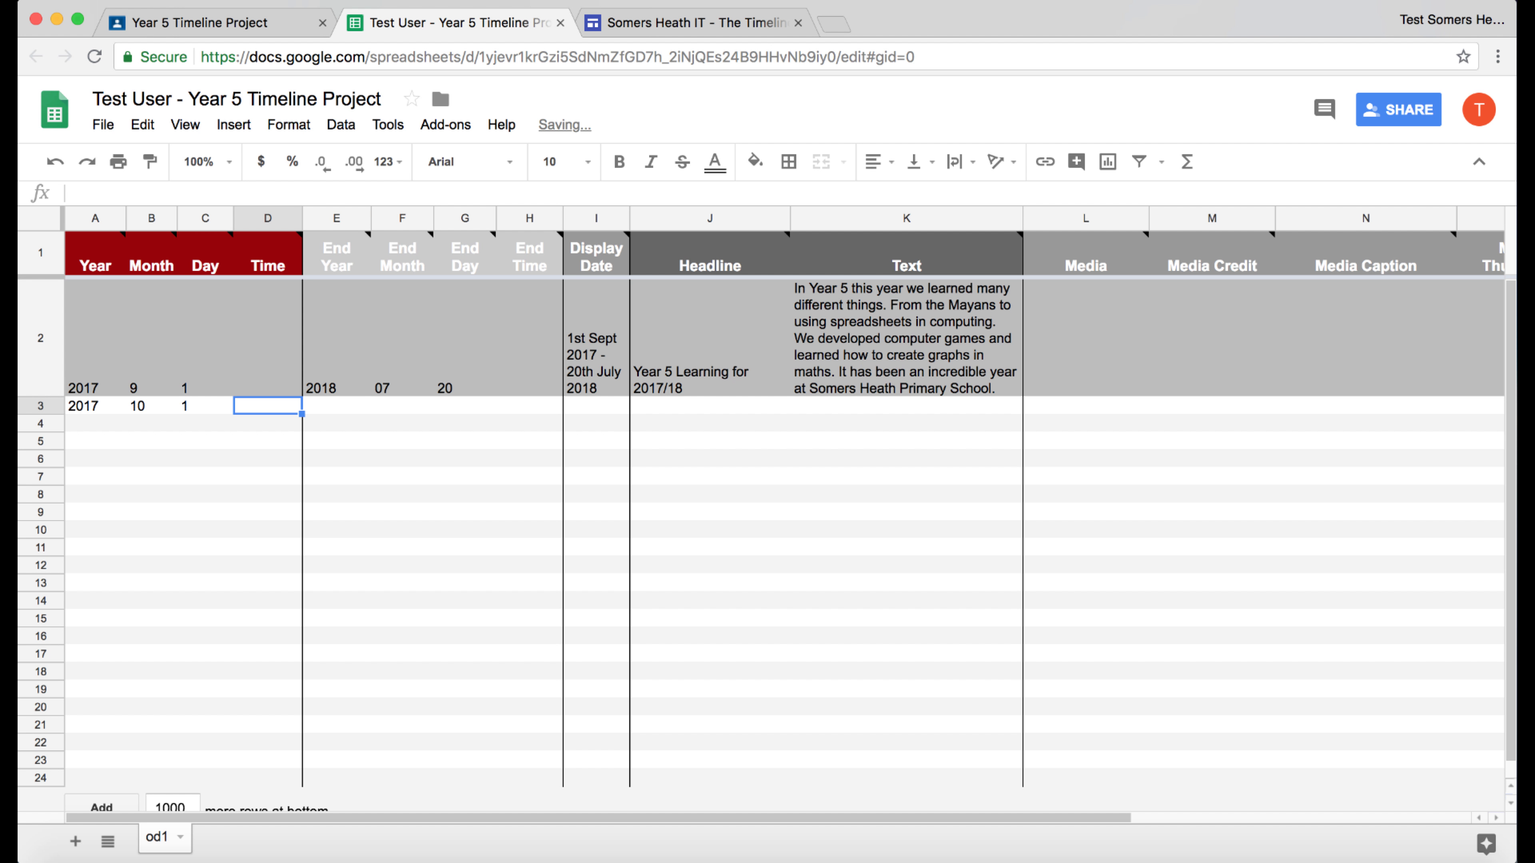
# Enter the row 3 entry's end date: year 2017, month 12, day 20.
pyautogui.press('Tab')
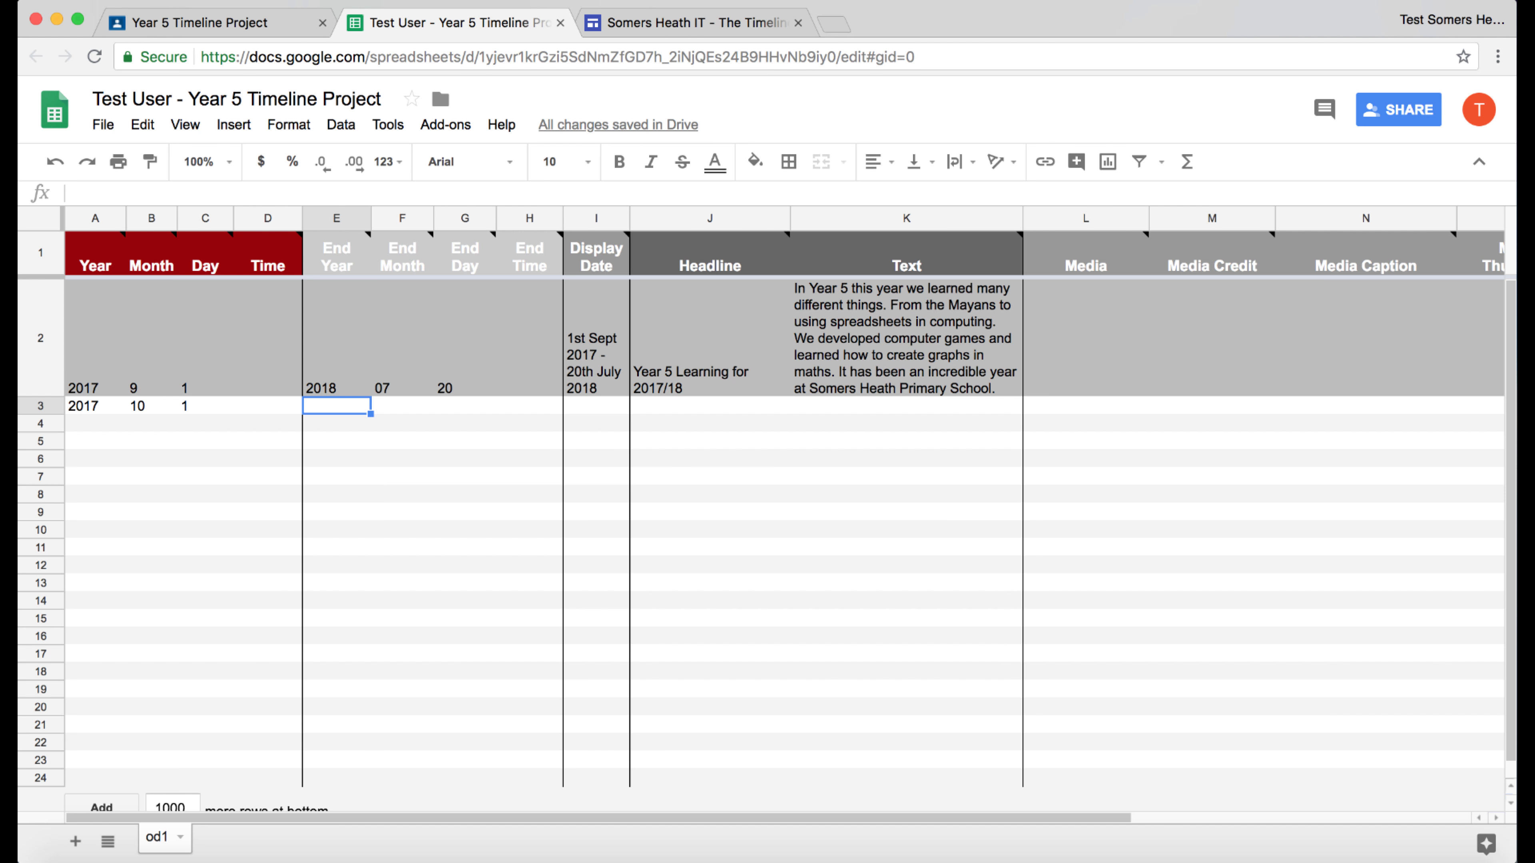
pyautogui.write('2017')
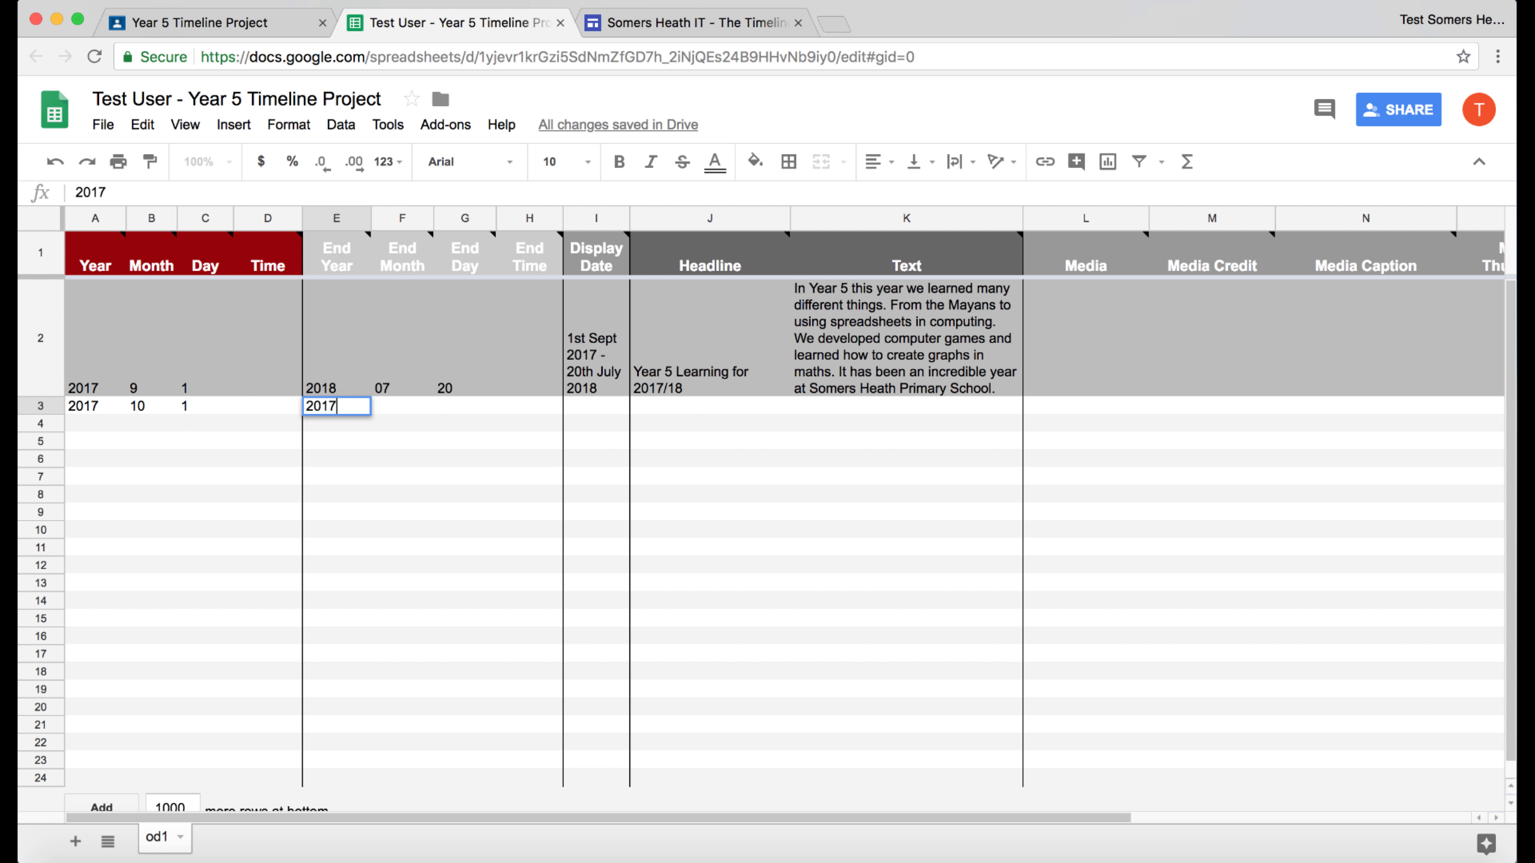
pyautogui.press('Tab')
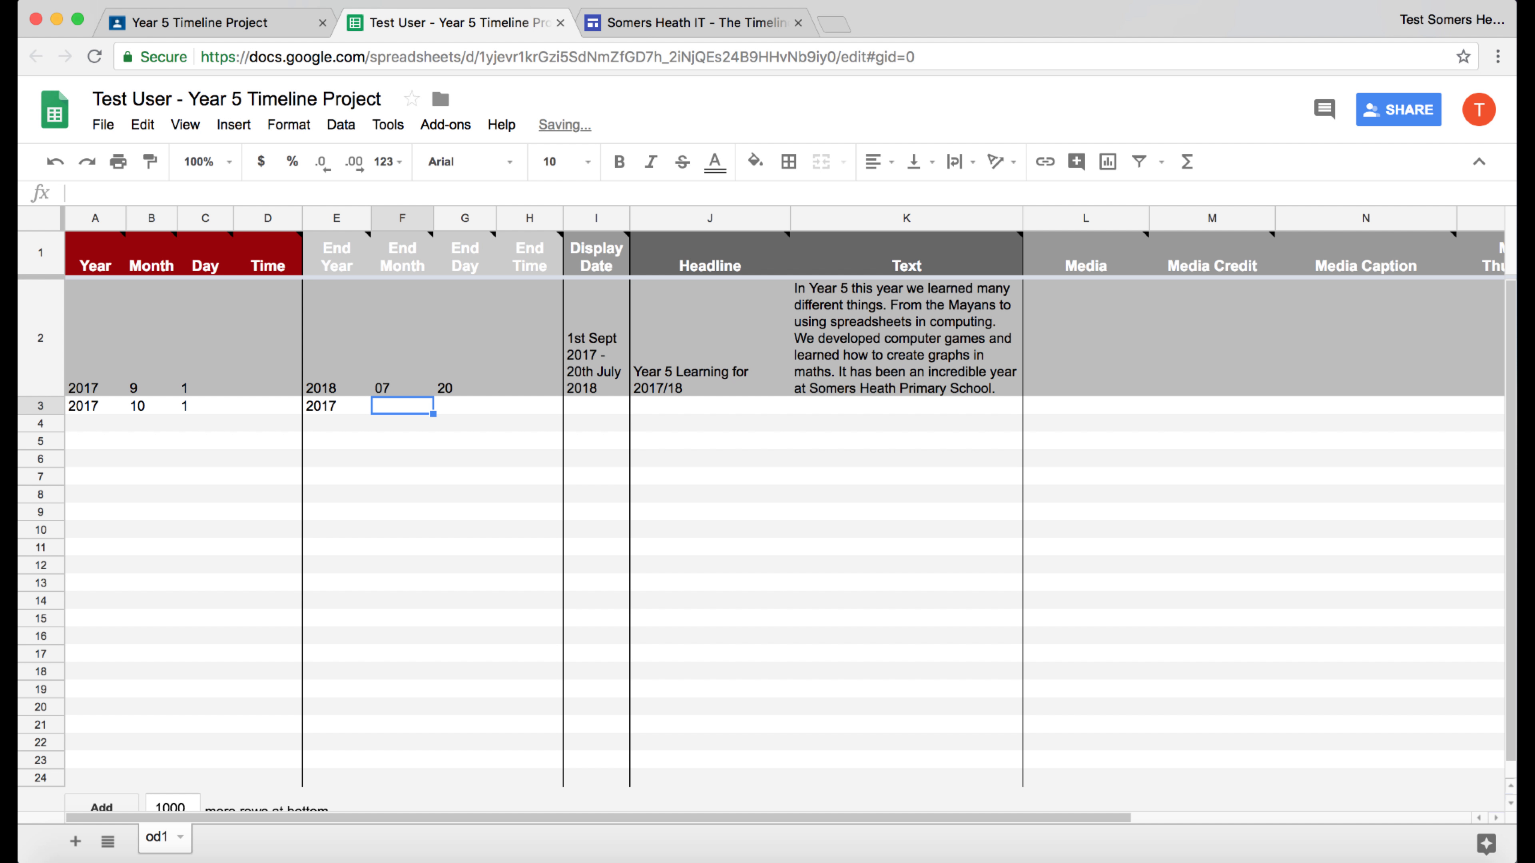
pyautogui.write('12')
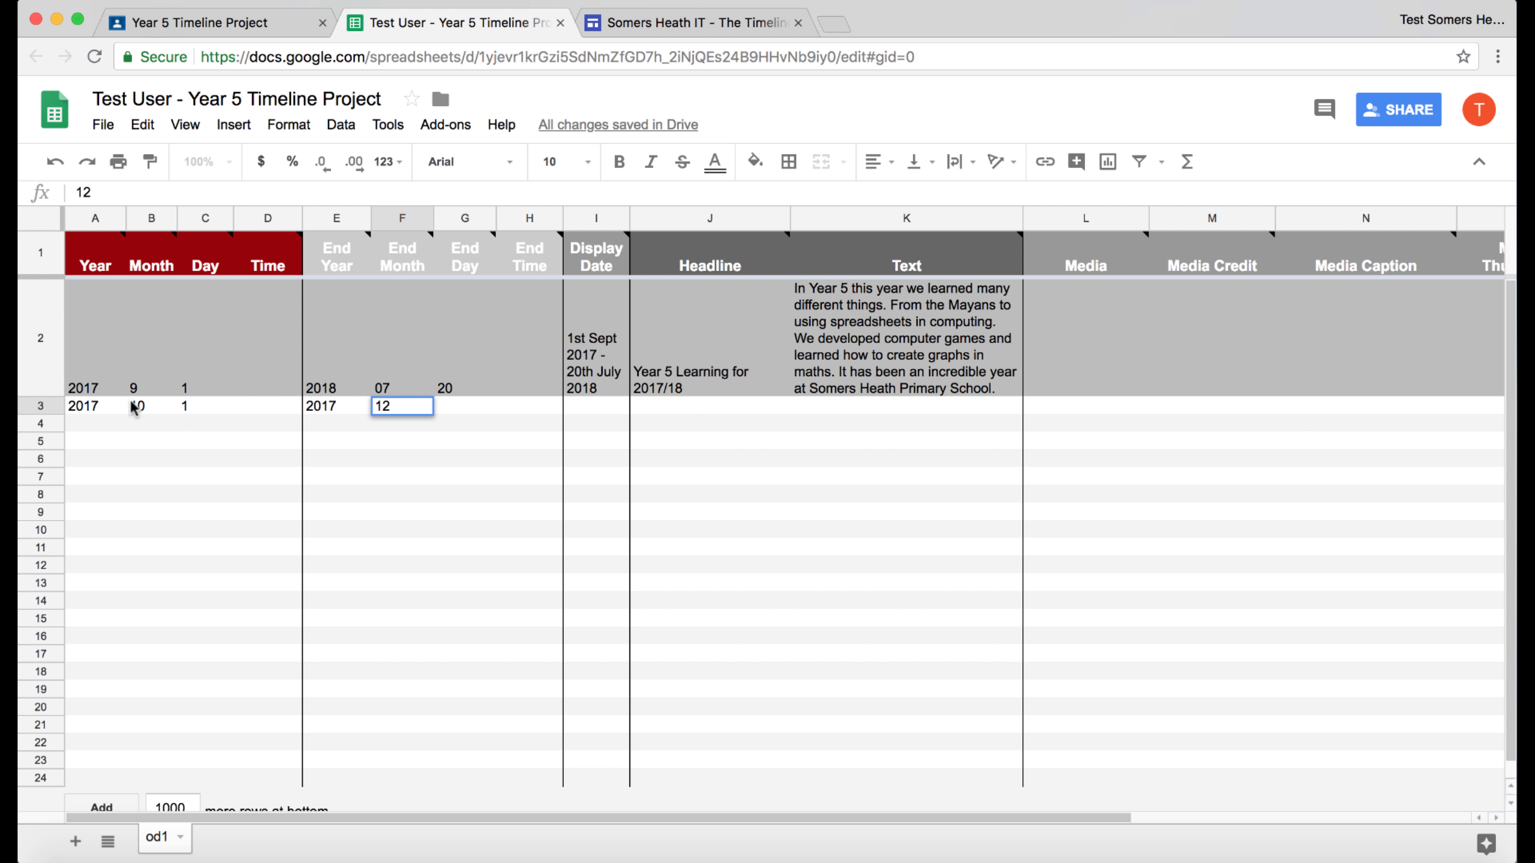
pyautogui.click(450, 411)
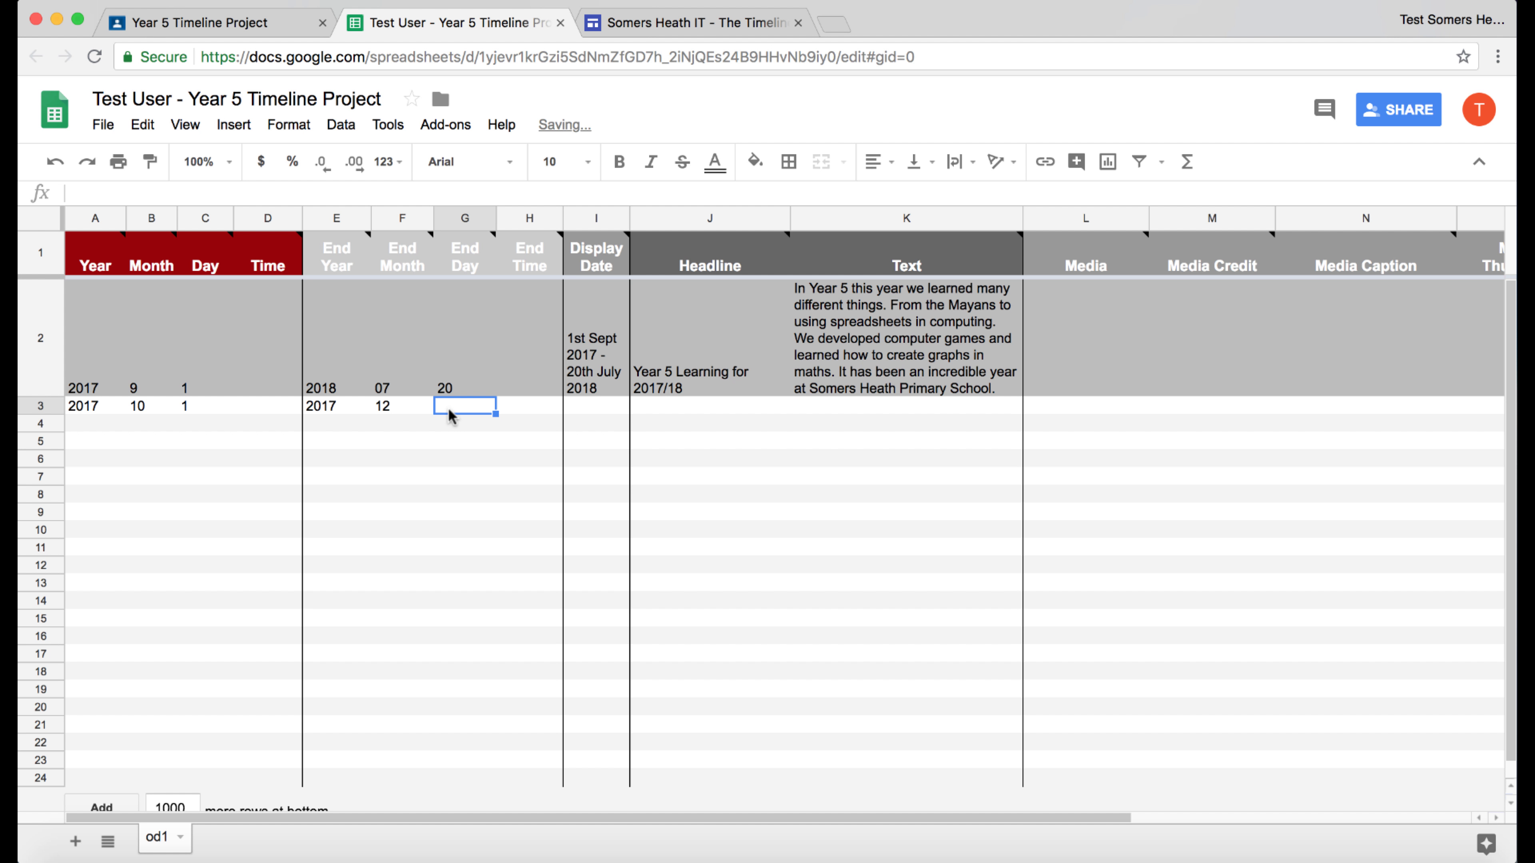
pyautogui.write('20')
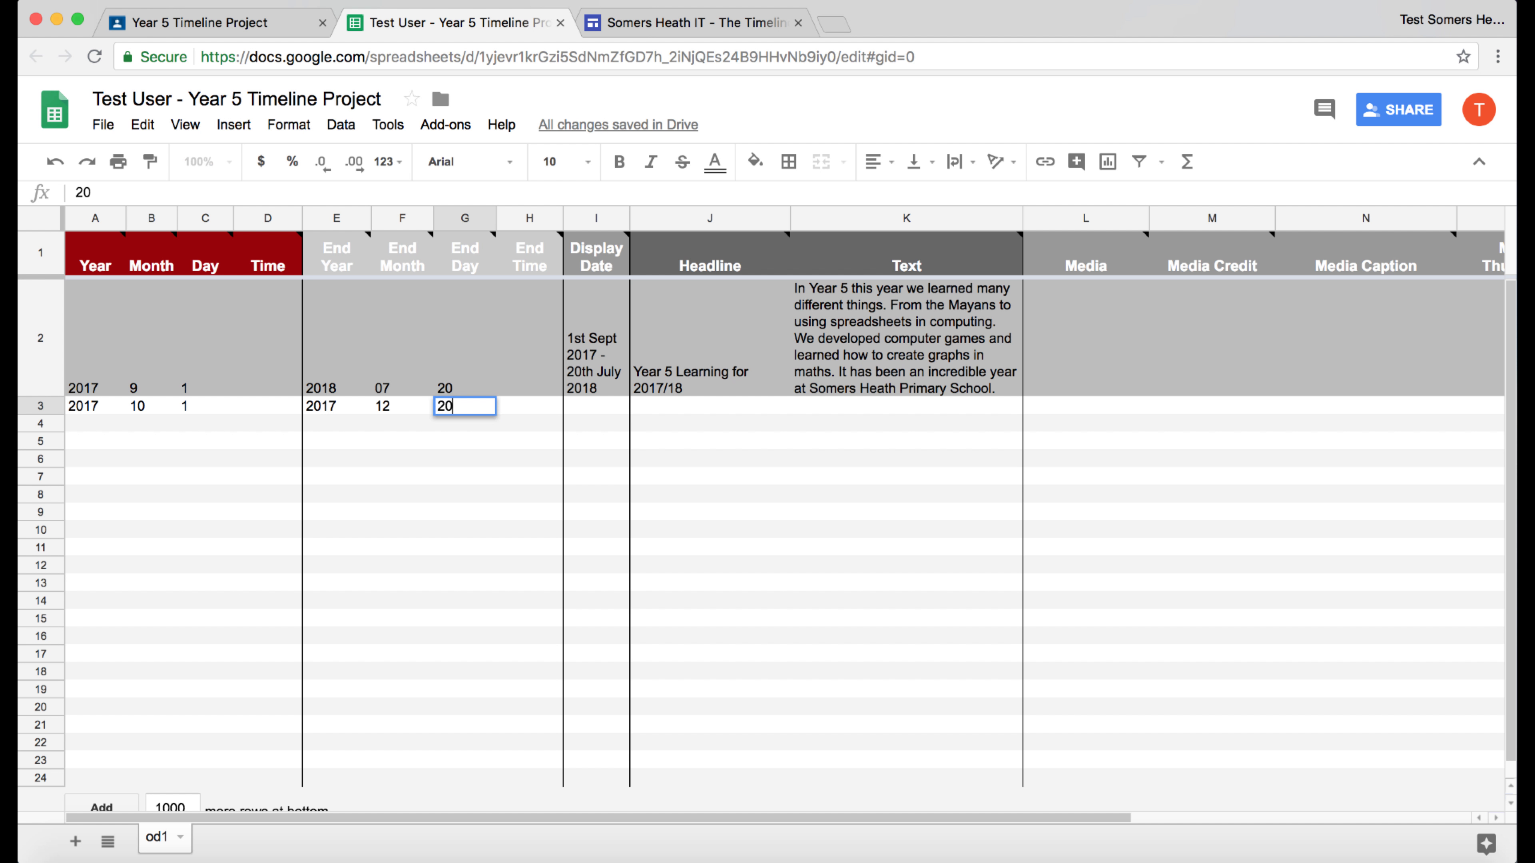
# Fill in row 3's display date as "Autumn term 2017".
pyautogui.press('Tab')
pyautogui.press('Tab')
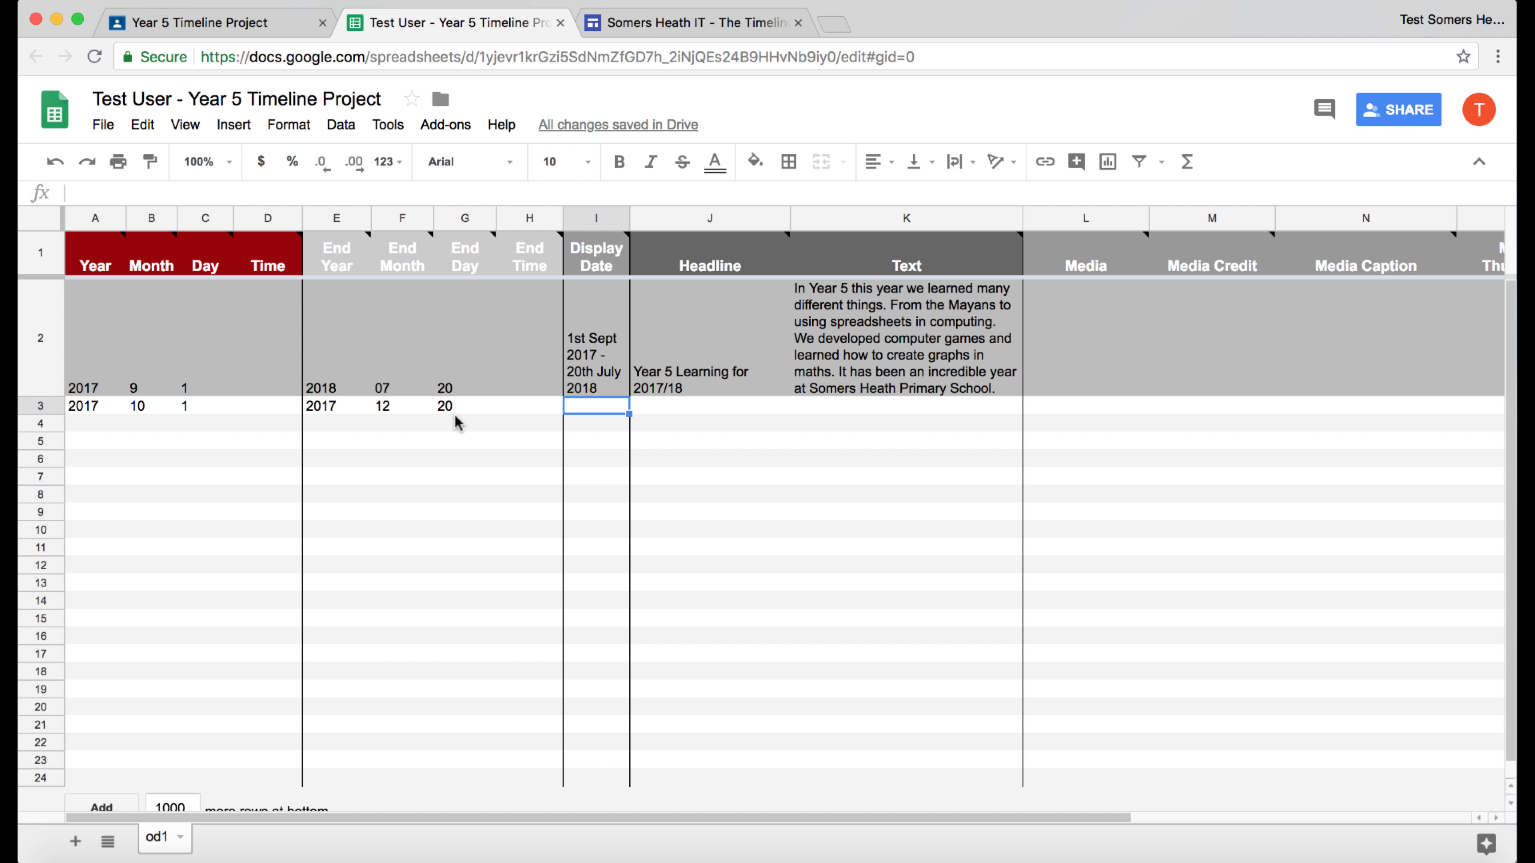
pyautogui.write('Autumn ')
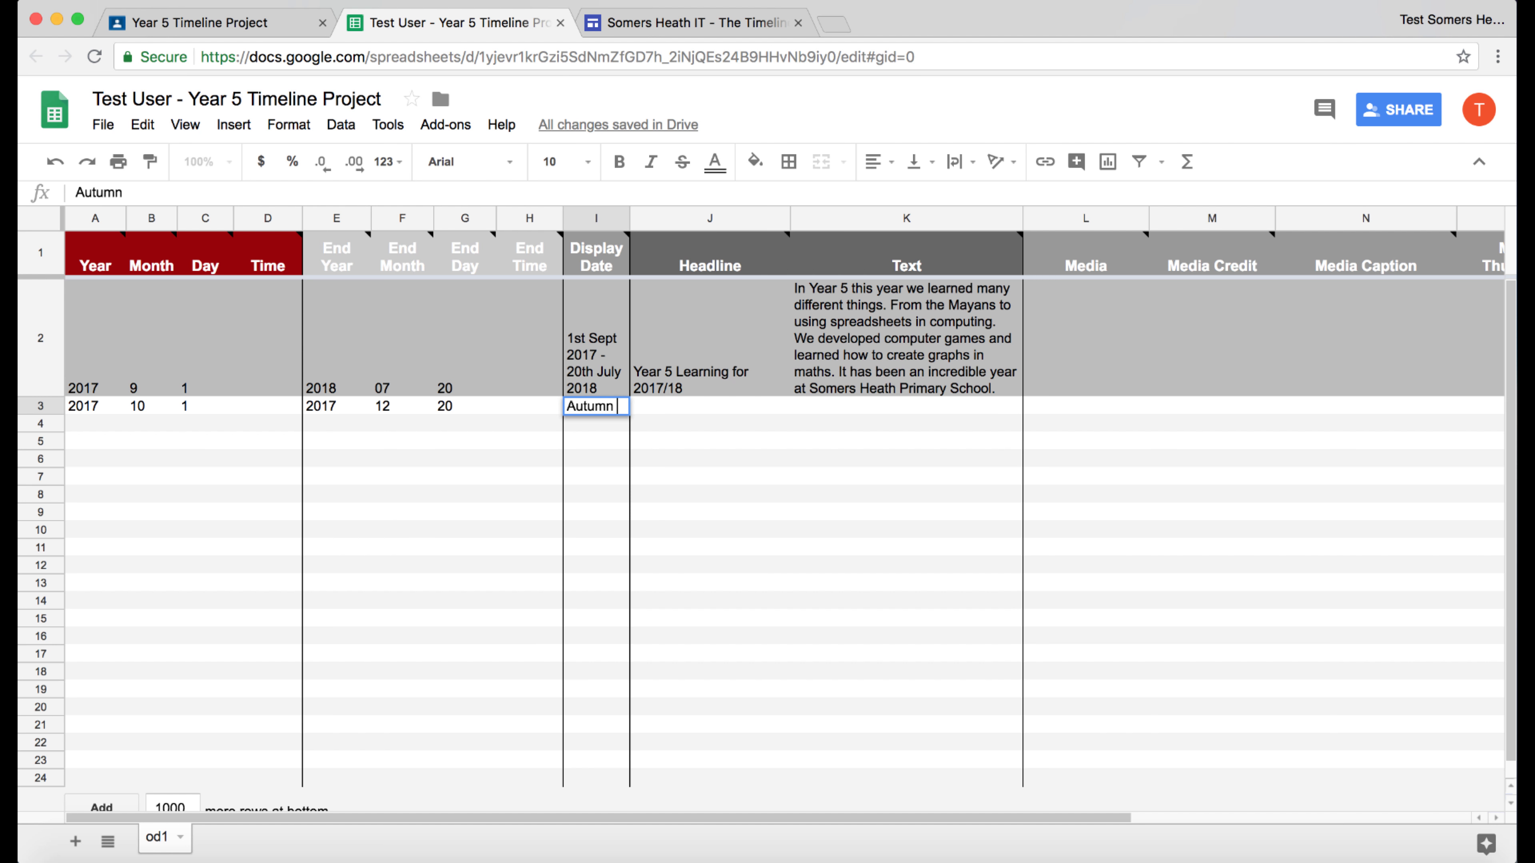
pyautogui.write('term 201')
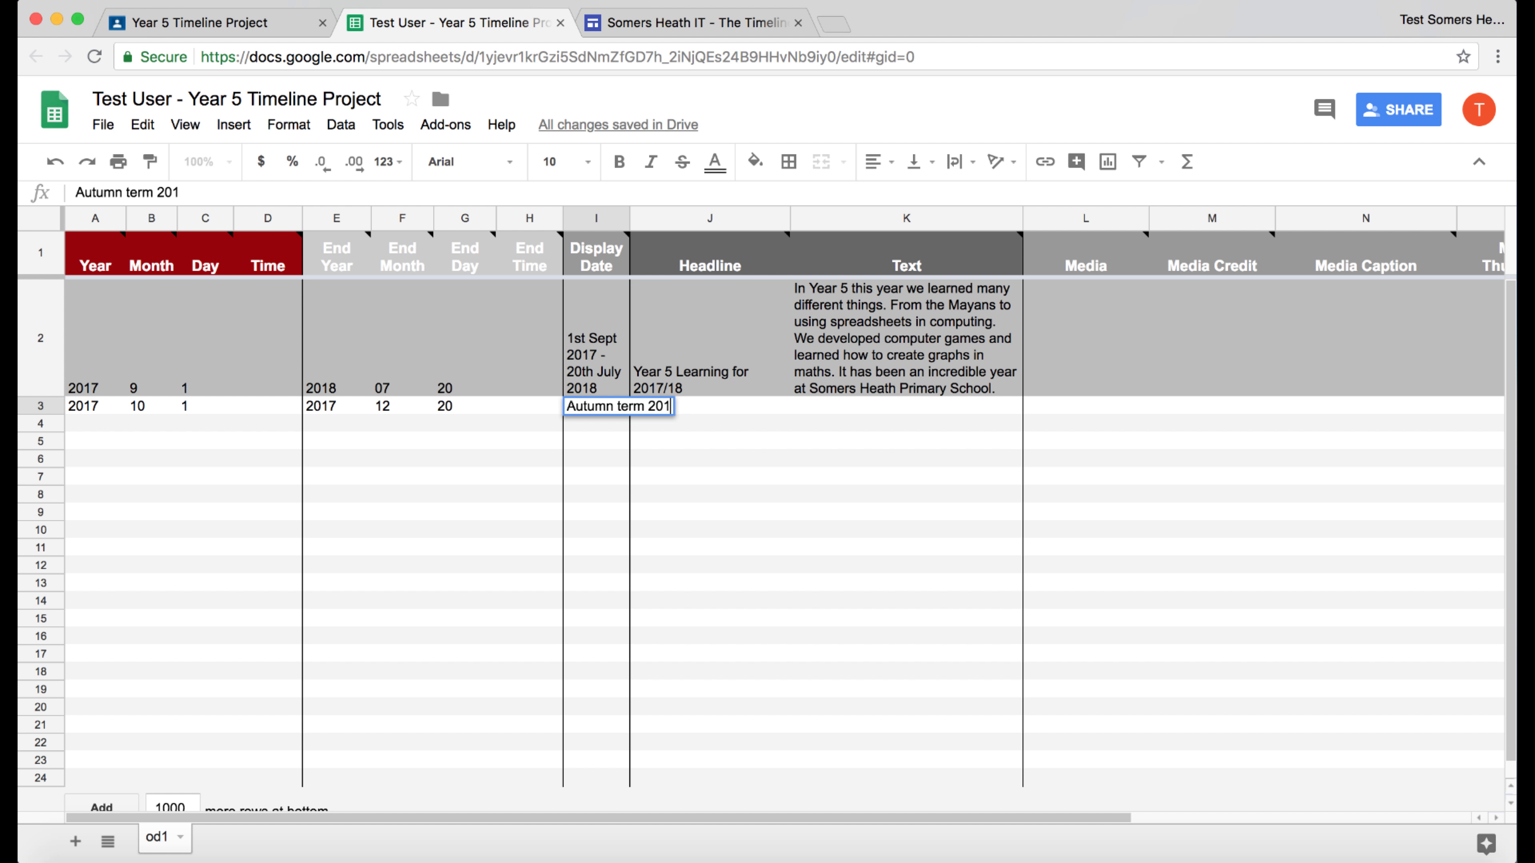
pyautogui.write('7')
# Give the row 3 entry the headline "Coding a Game to teach about the Mayan Civilization".
pyautogui.click(710, 403)
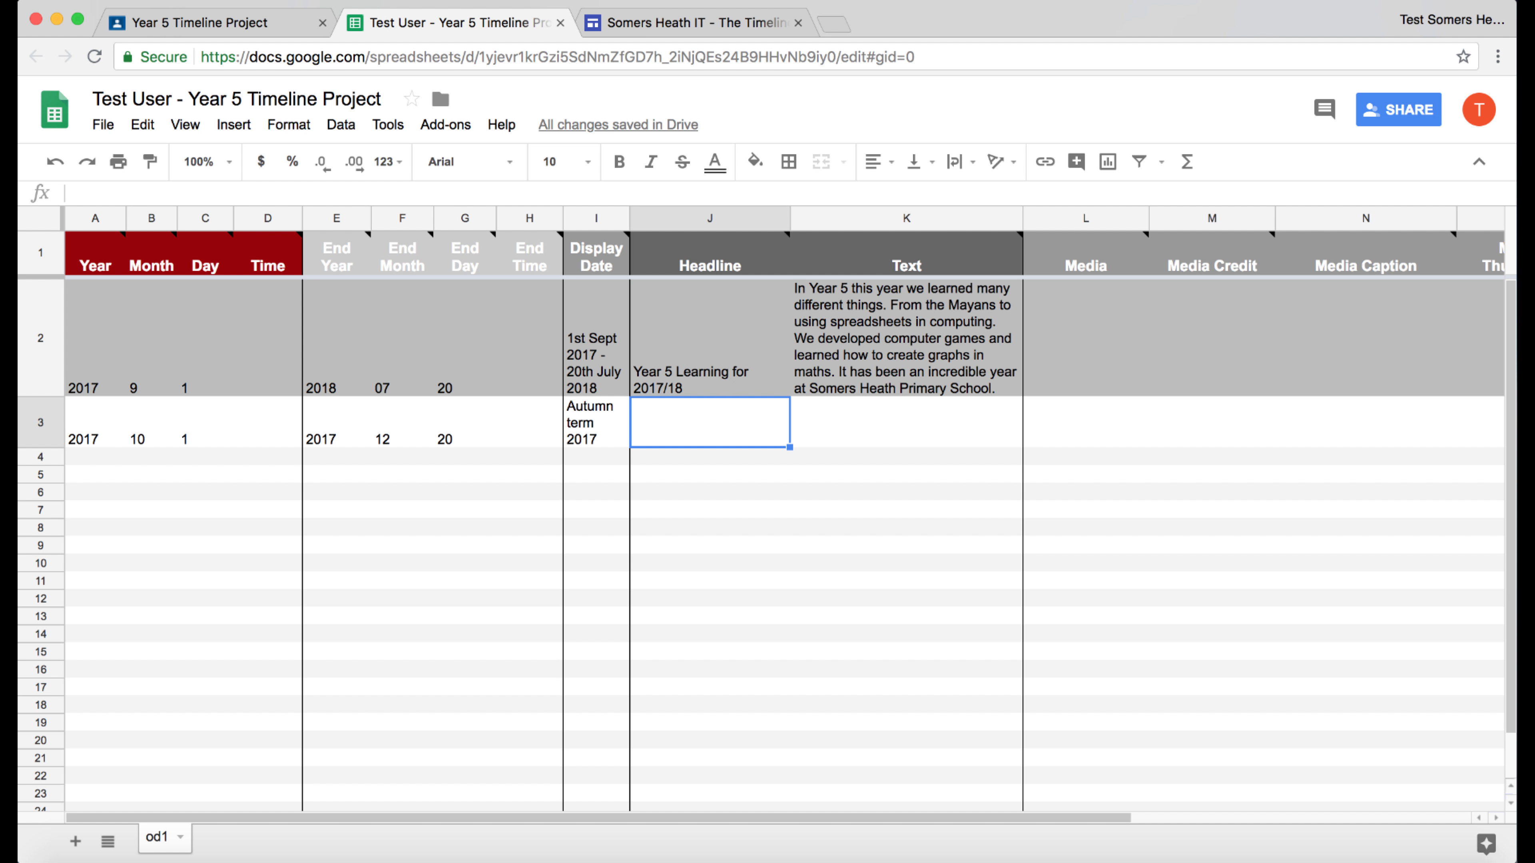
pyautogui.write('Coding a Game to tea')
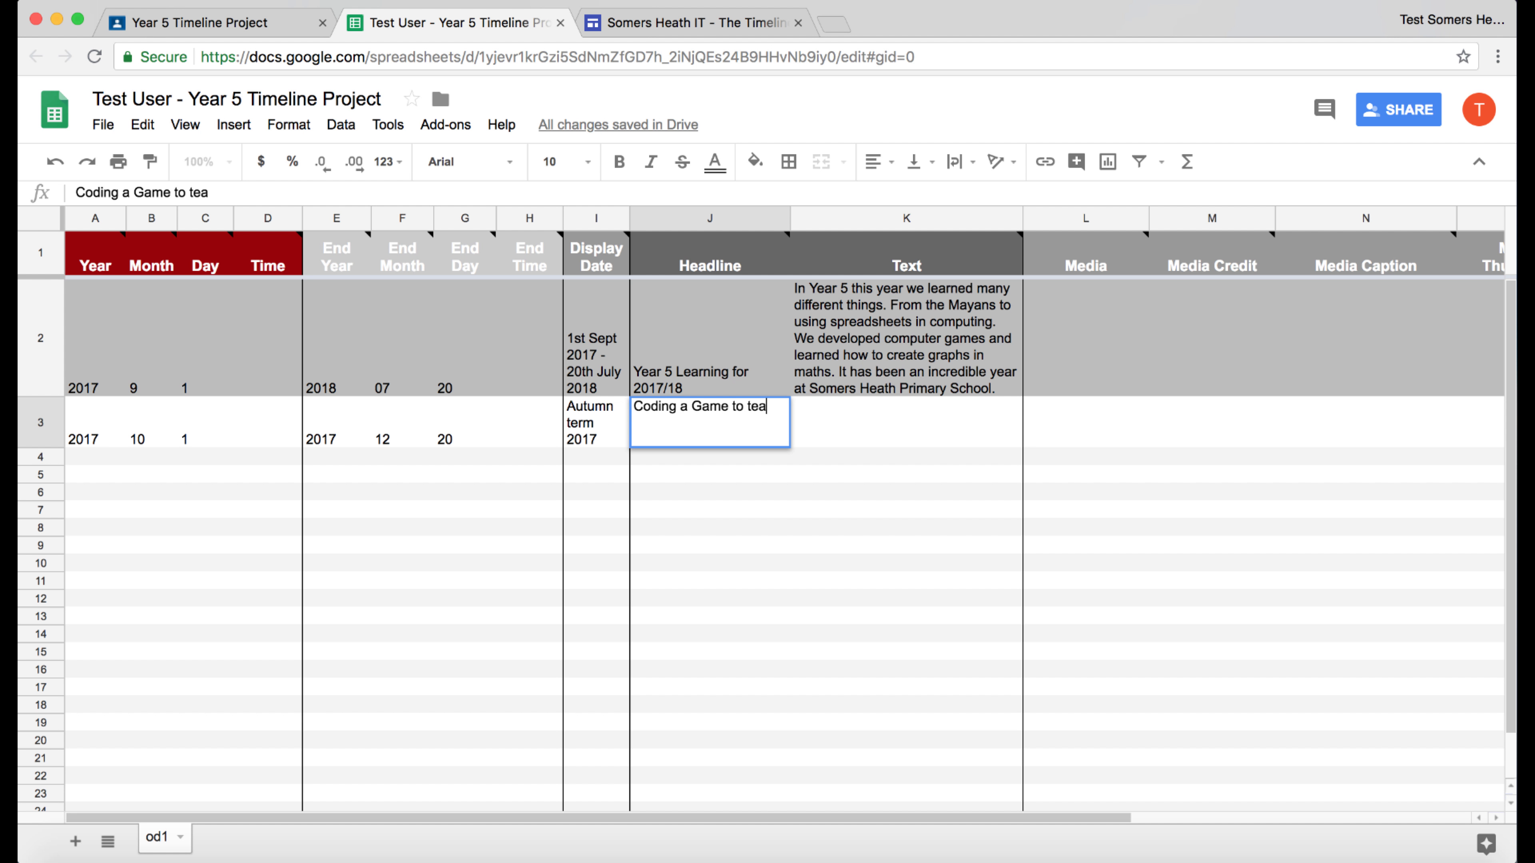
pyautogui.write('ch about the M')
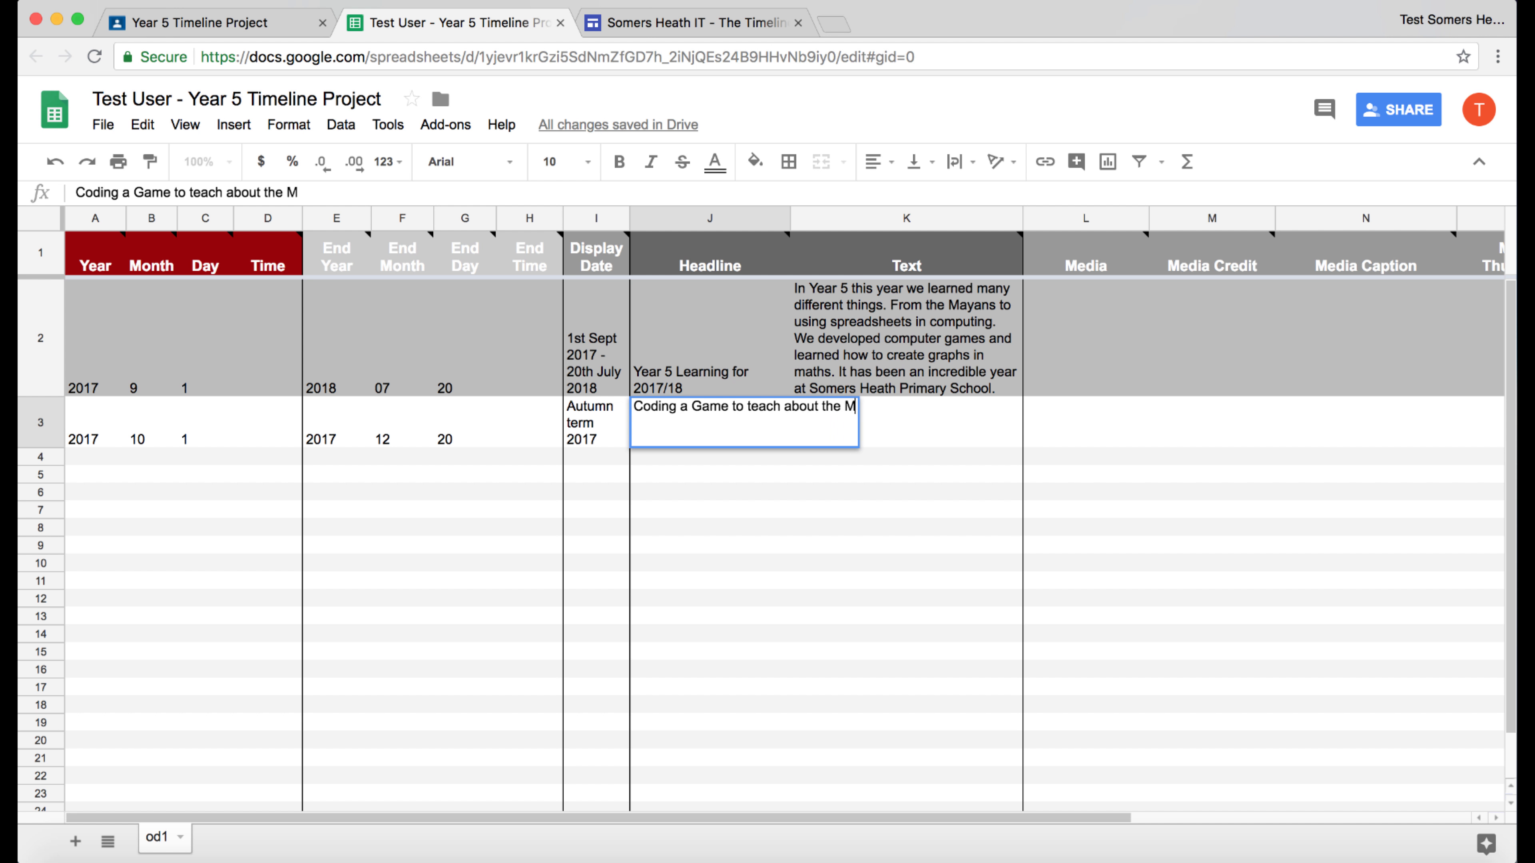
pyautogui.write('ayan Civilization')
# Write row 3's Text on the Mayan Civilisation game project: IT skills, Google account, Google Classroom and Apps, coding a Scratch maze game, conditions and loops.
pyautogui.press('Tab')
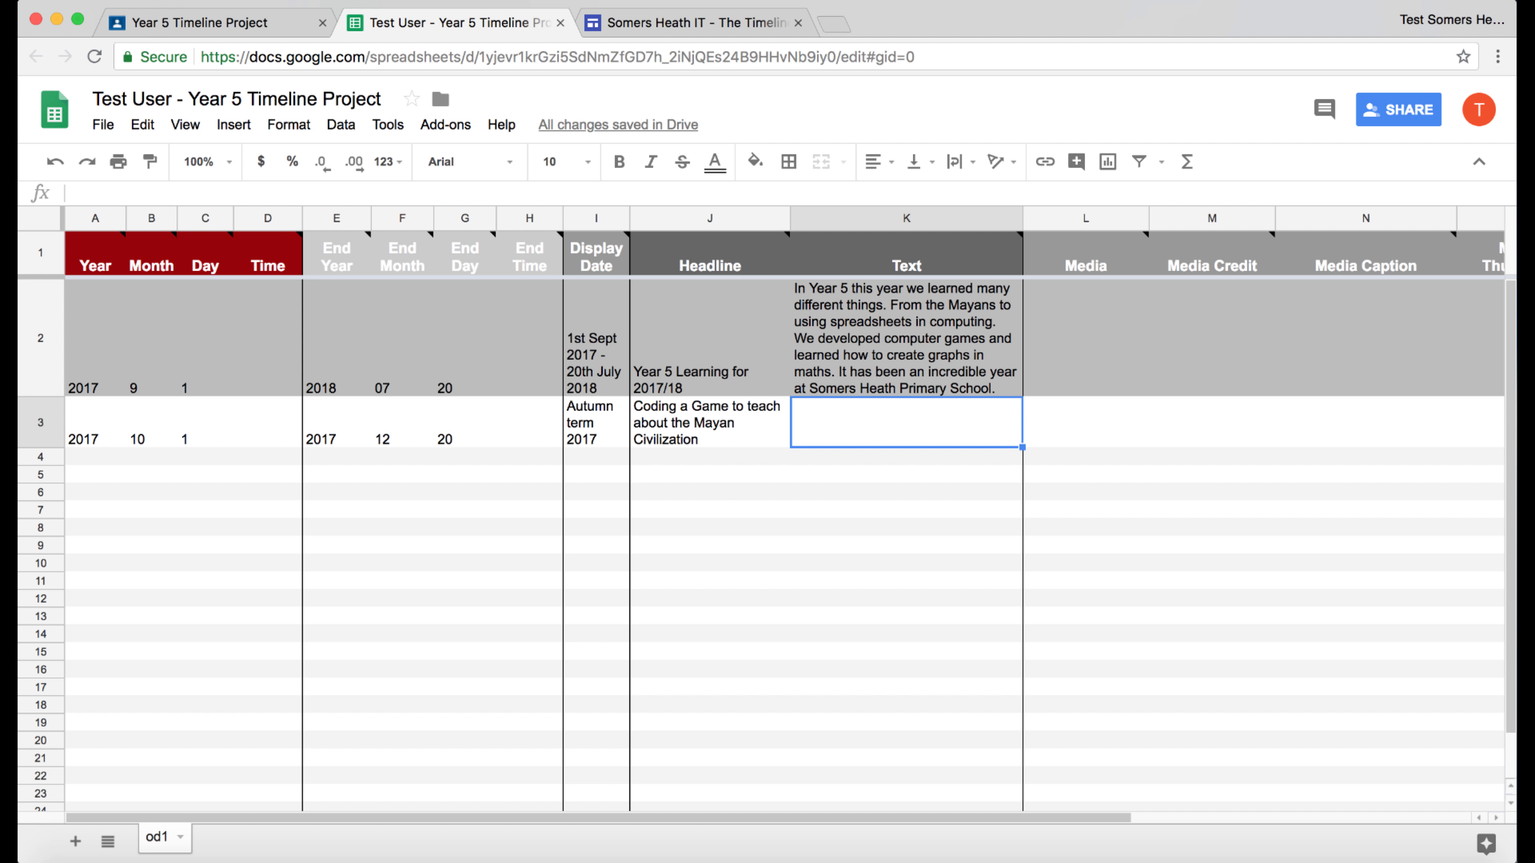
pyautogui.write('During this project we had to create a game that would teach others about the Mayan Civilisation. During this project we learned so many different aspe')
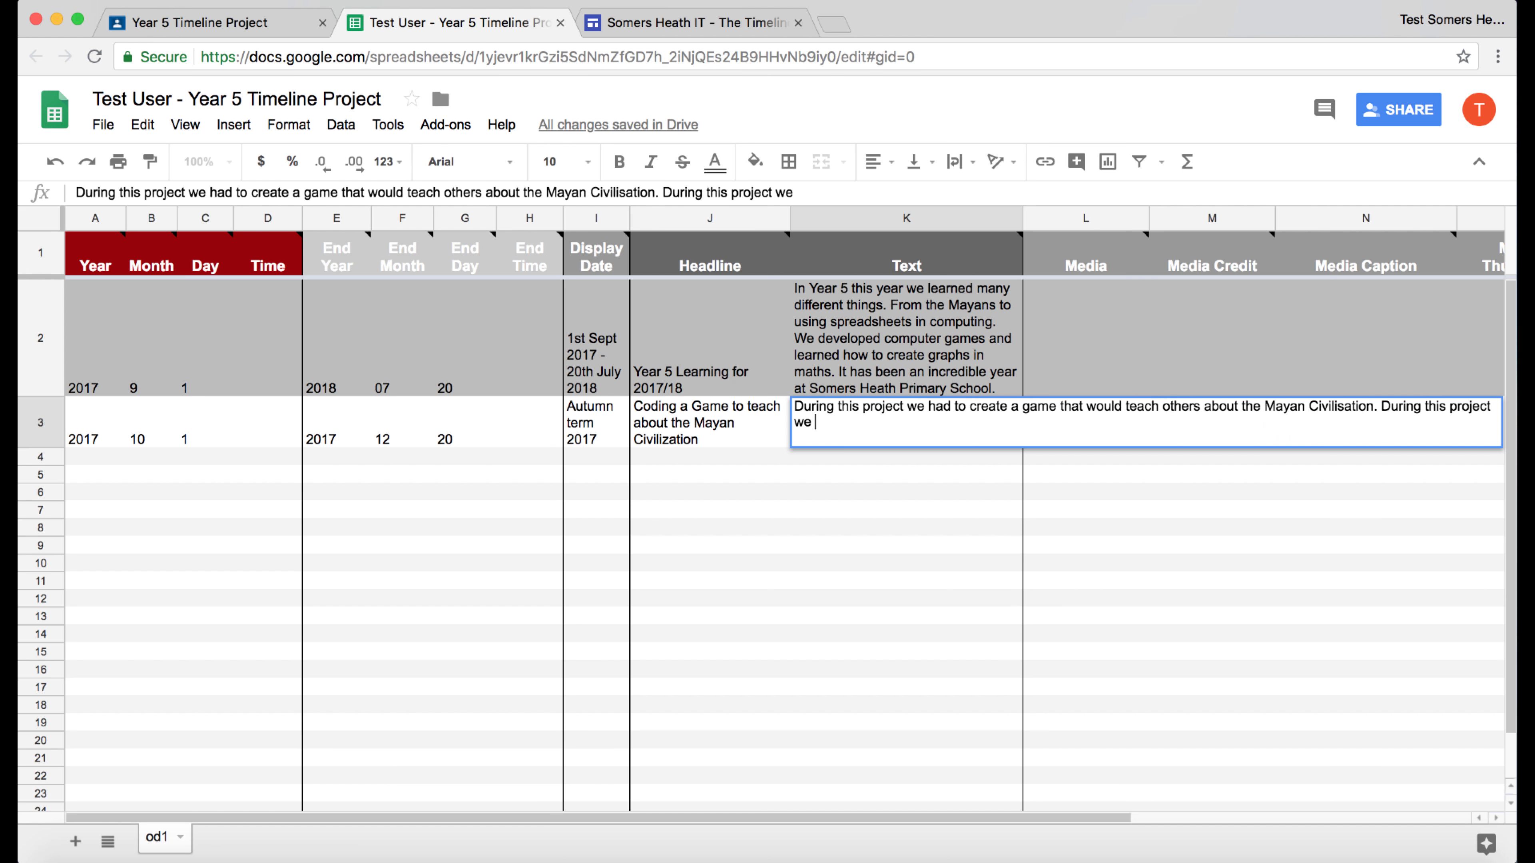
pyautogui.press('BackSpace')
pyautogui.press('BackSpace')
pyautogui.press('BackSpace')
pyautogui.press('BackSpace')
pyautogui.write('skills in IT. We learned how to use a Google account. We learned how to use Google Classroom and ')
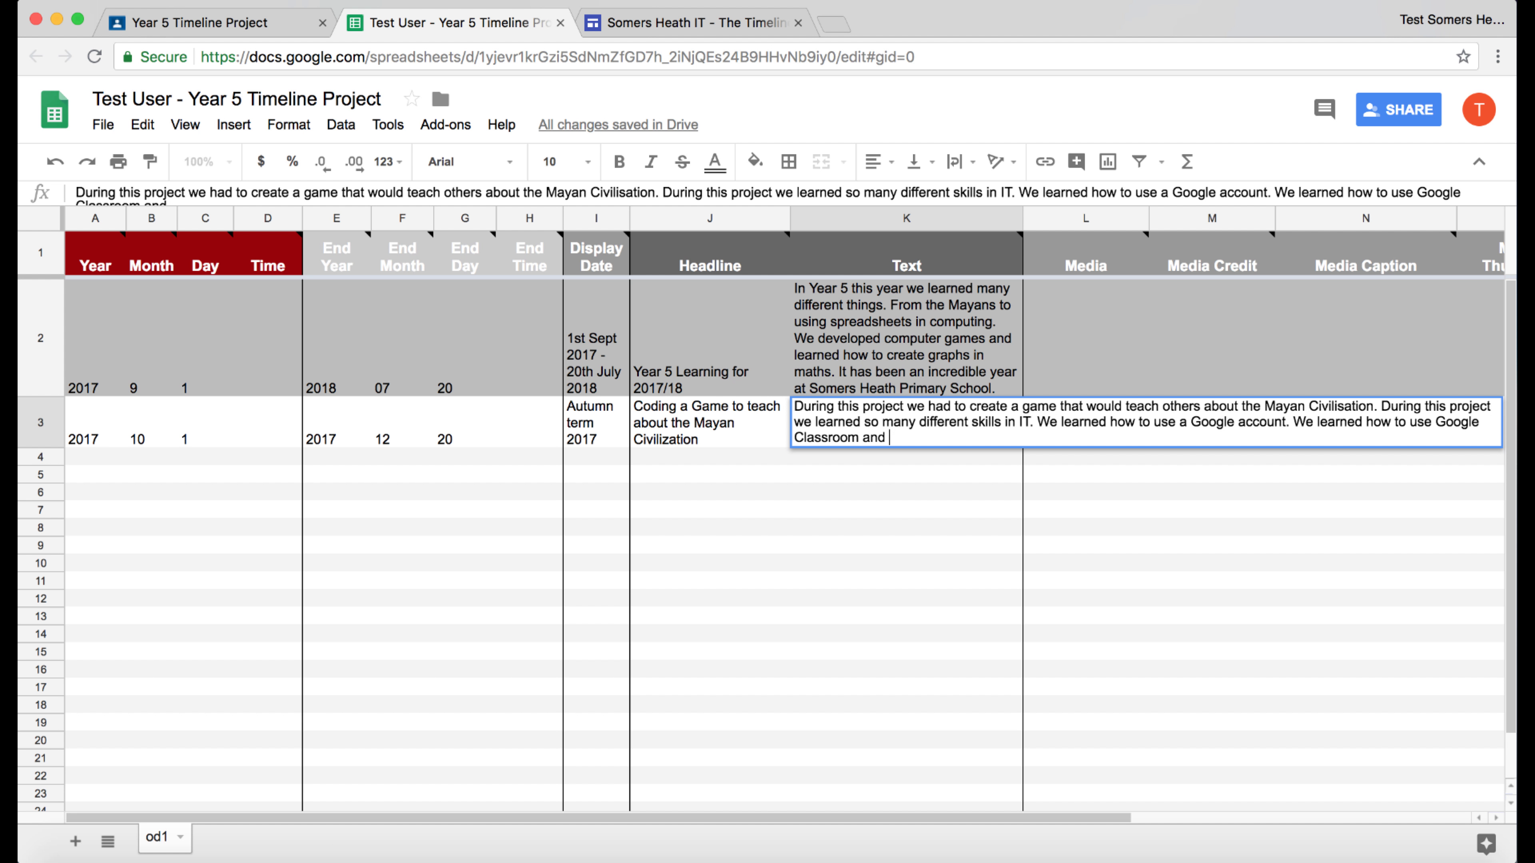
pyautogui.write('some of the other Google Apps. We learned how to code a maze game using Scratch. As part of the game we learned about conditions and loops.')
pyautogui.press('Return')
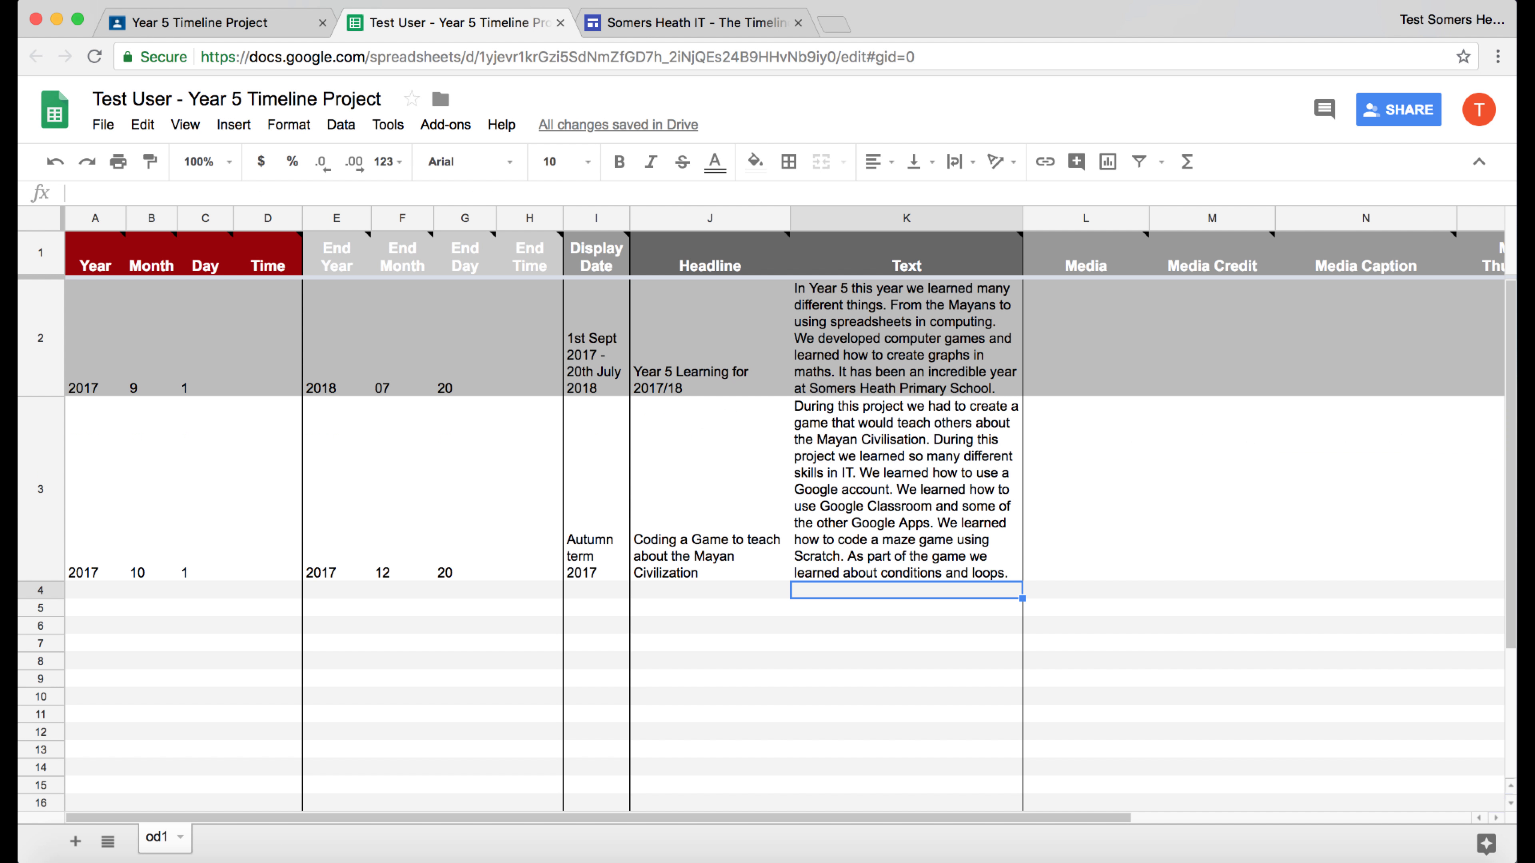
# Set the Type of the row 2 entry, Year 5 Learning for 2017/18, to title.
pyautogui.click(87, 591)
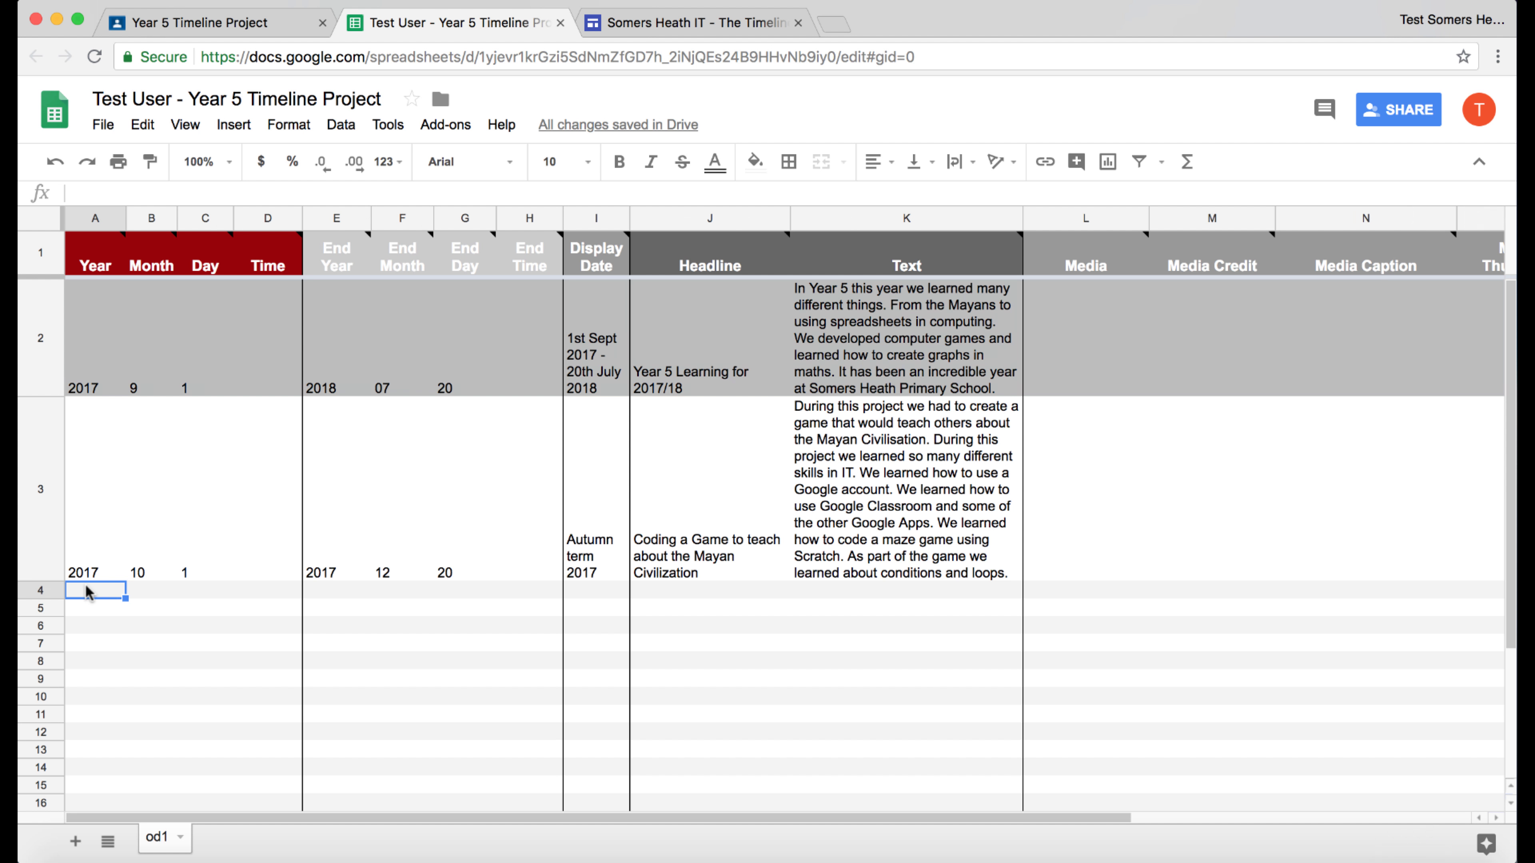
pyautogui.click(41, 338)
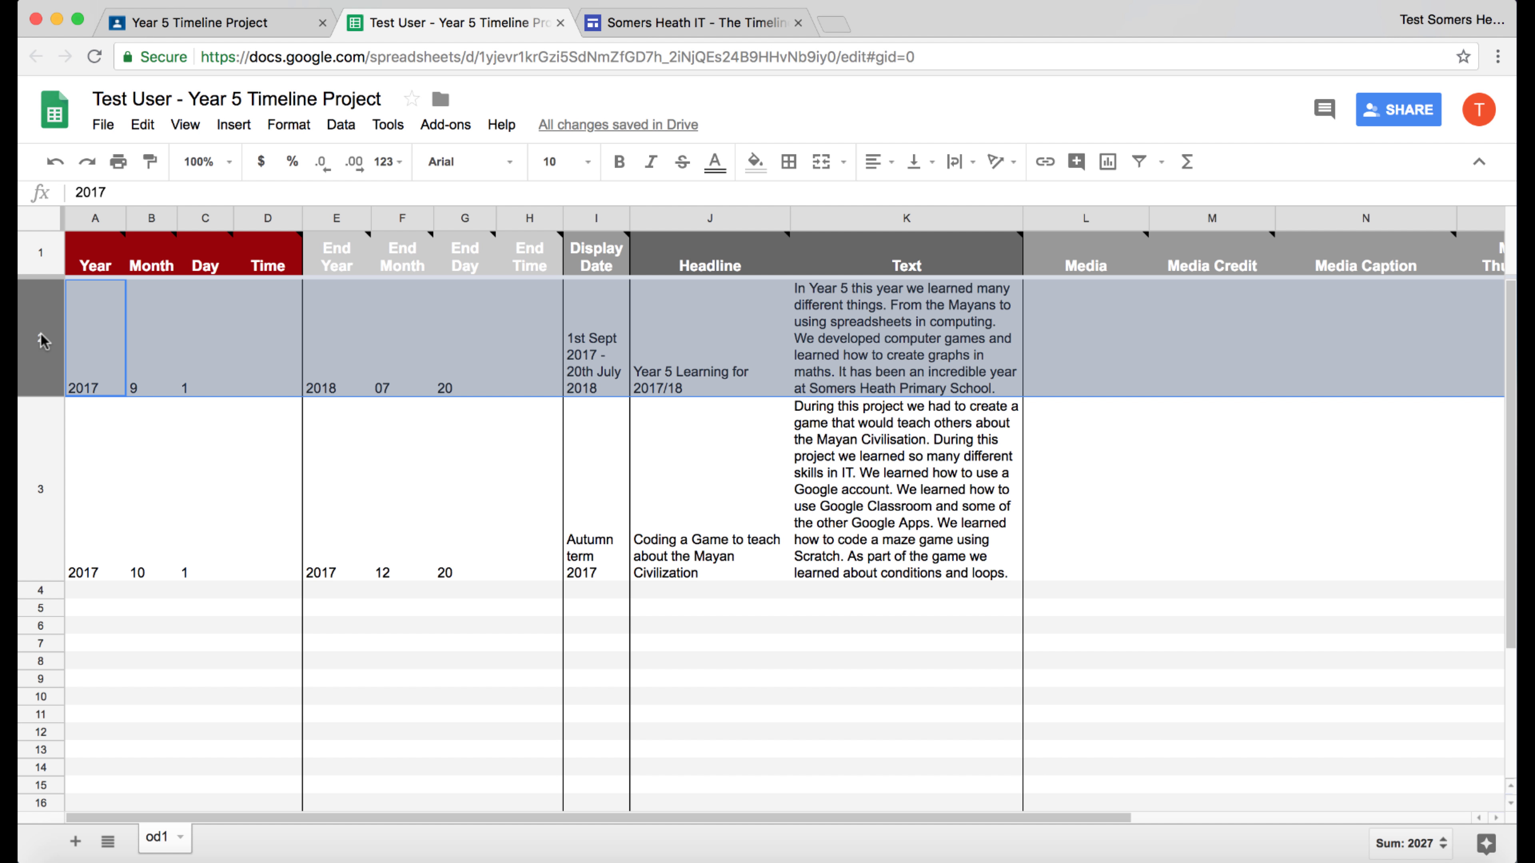
pyautogui.hscroll(10, 1154, 362)
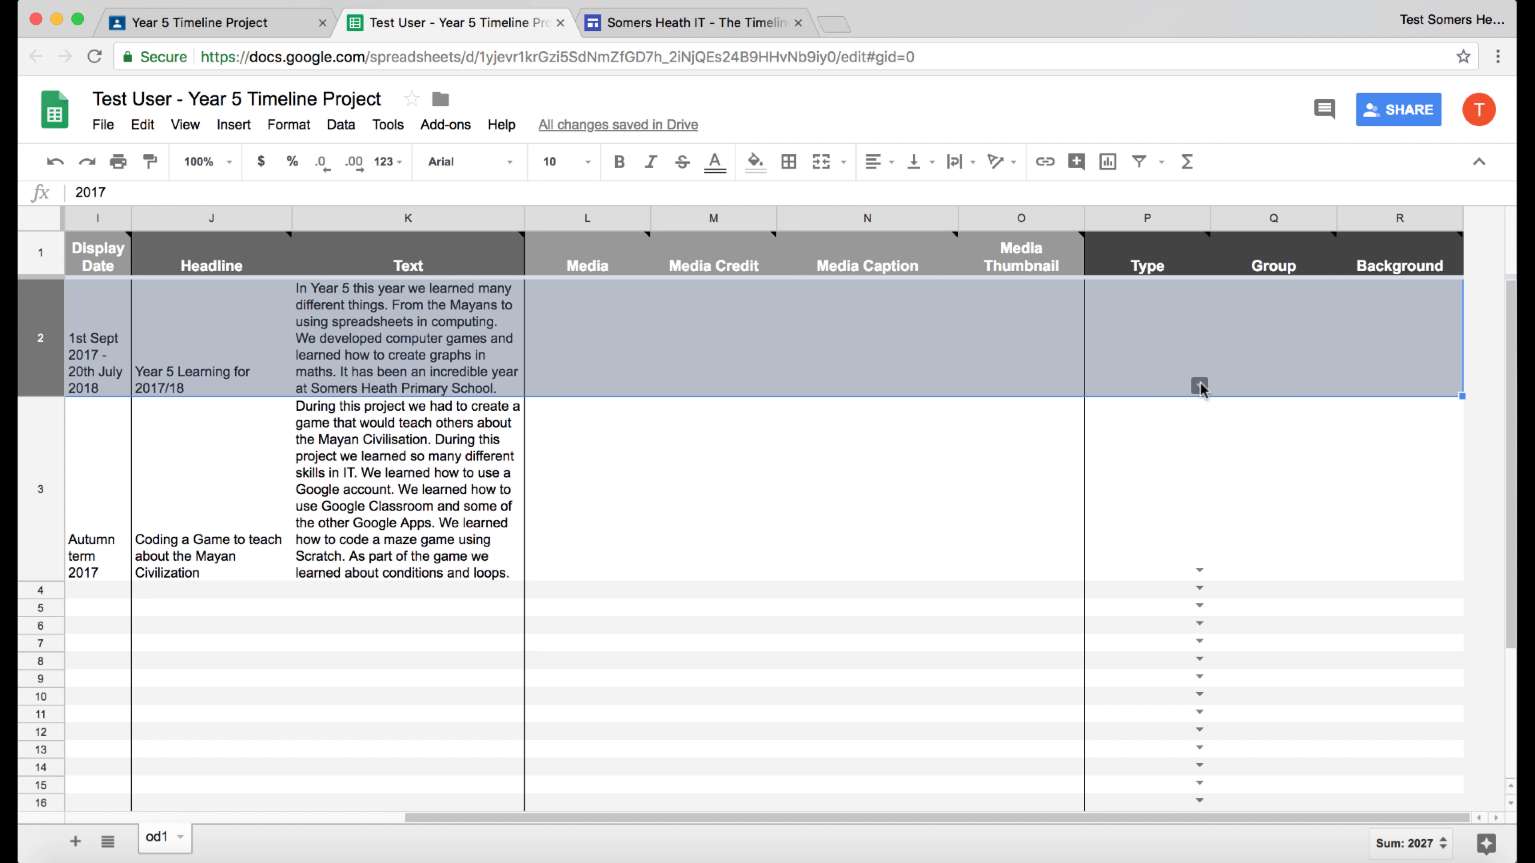
pyautogui.click(1200, 387)
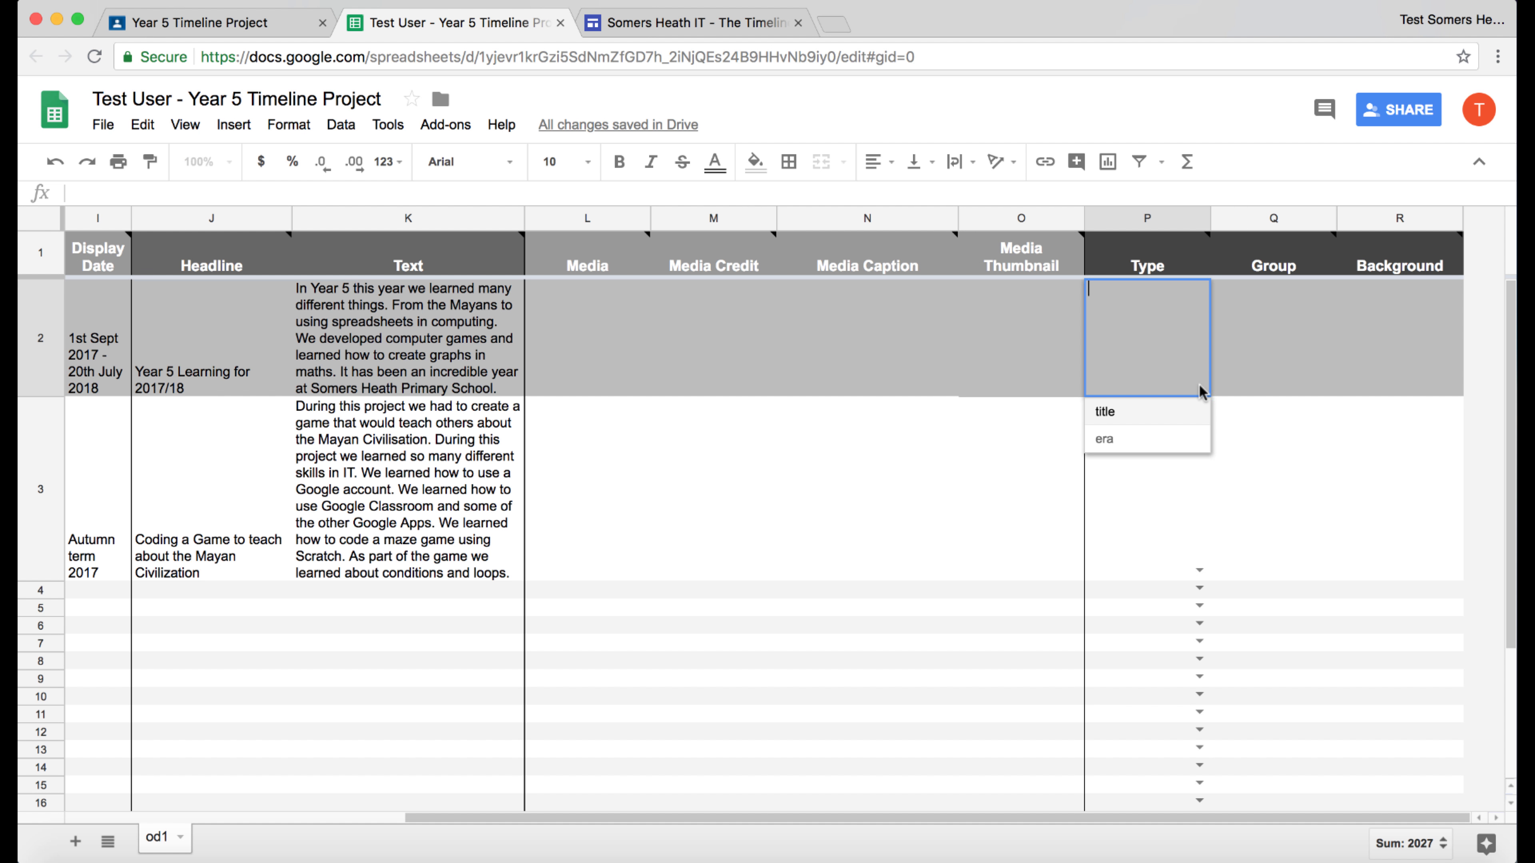
pyautogui.click(1130, 415)
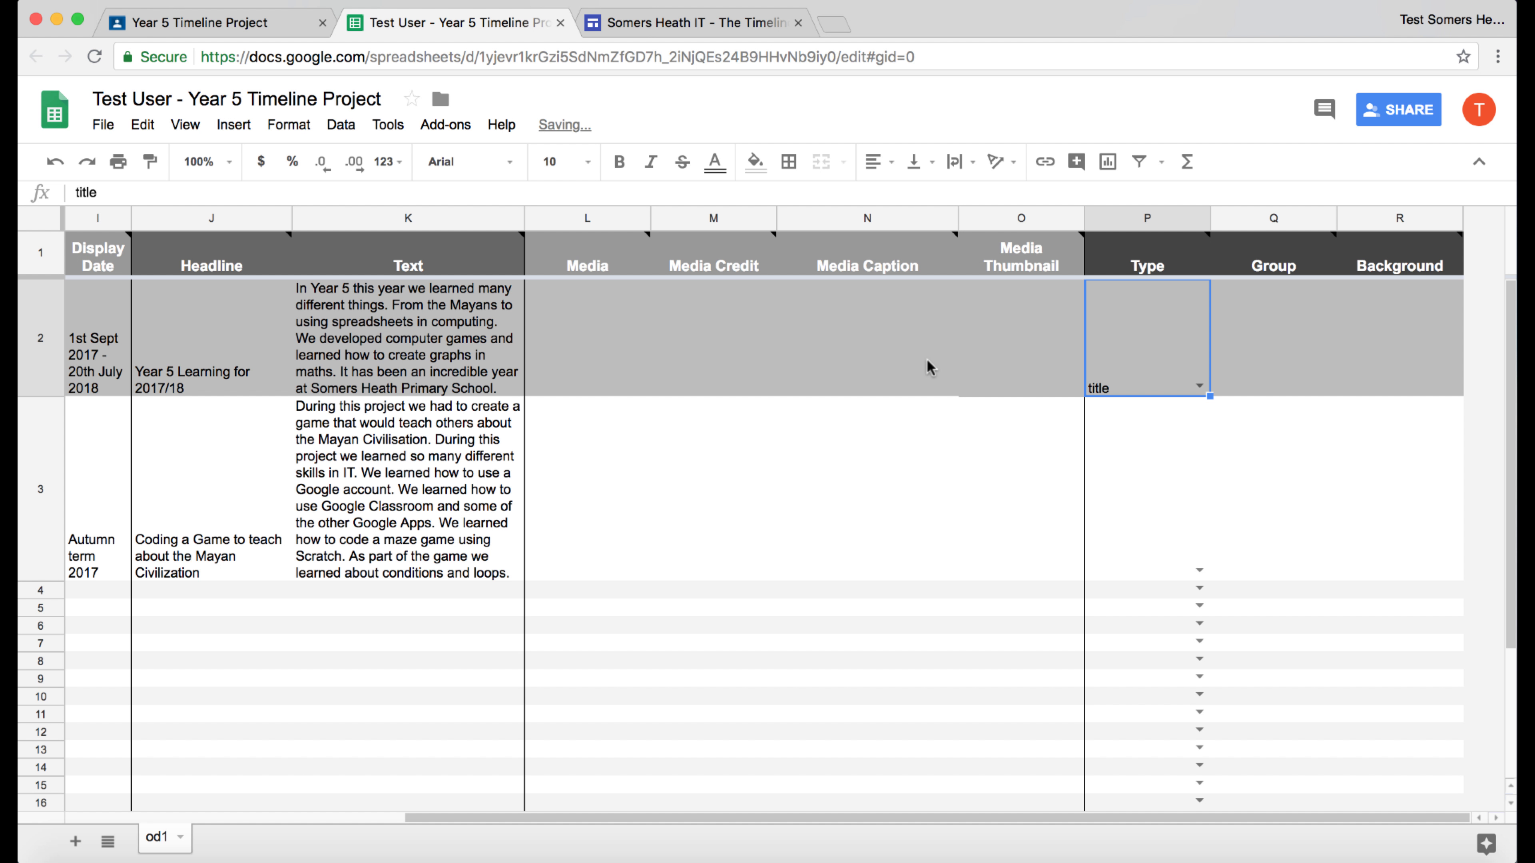
pyautogui.hscroll(-10, 931, 367)
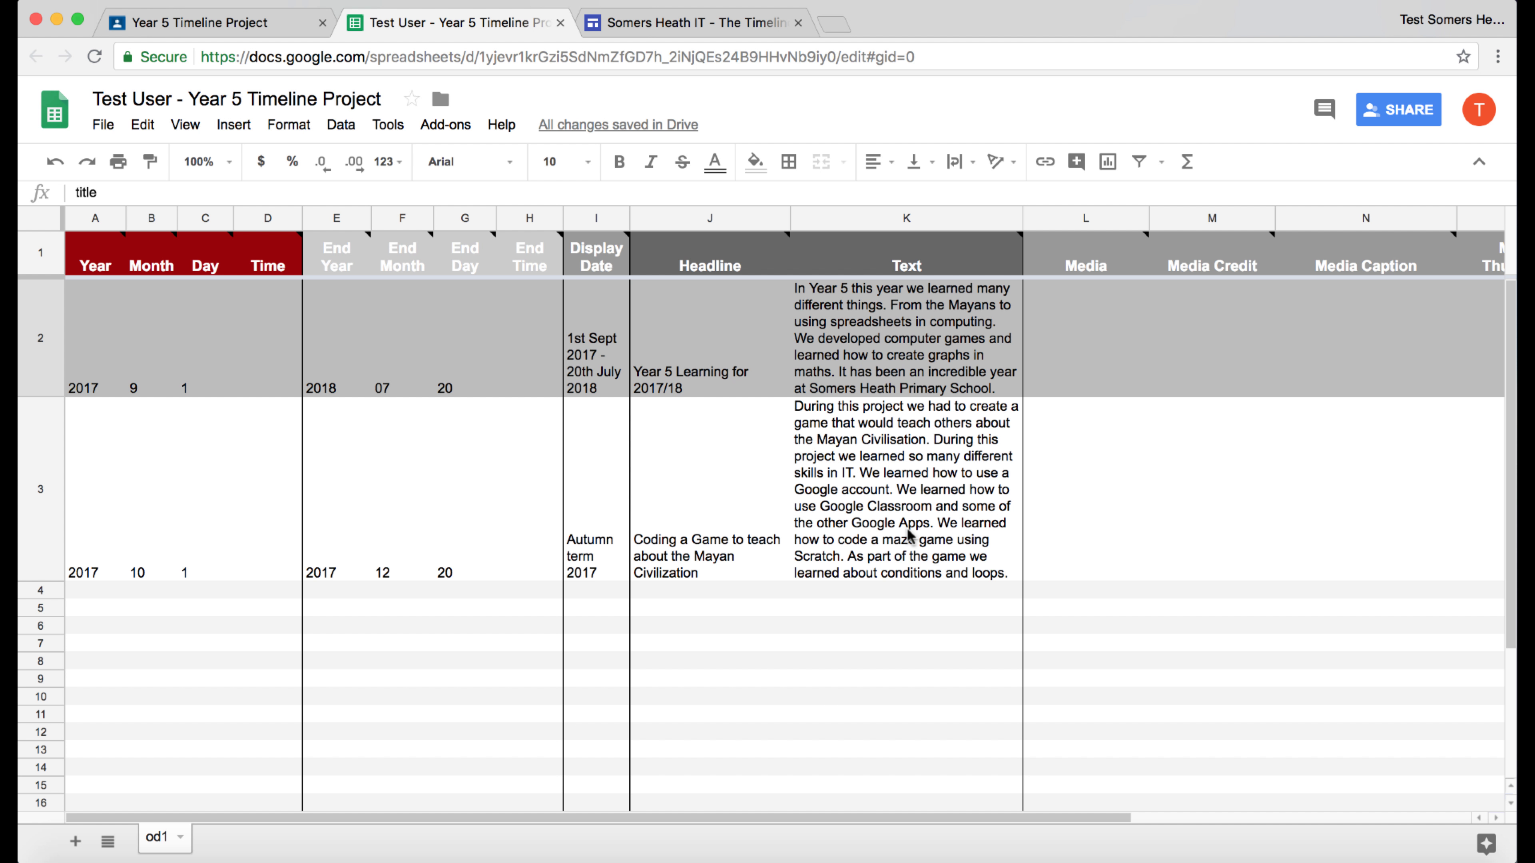
pyautogui.click(1091, 480)
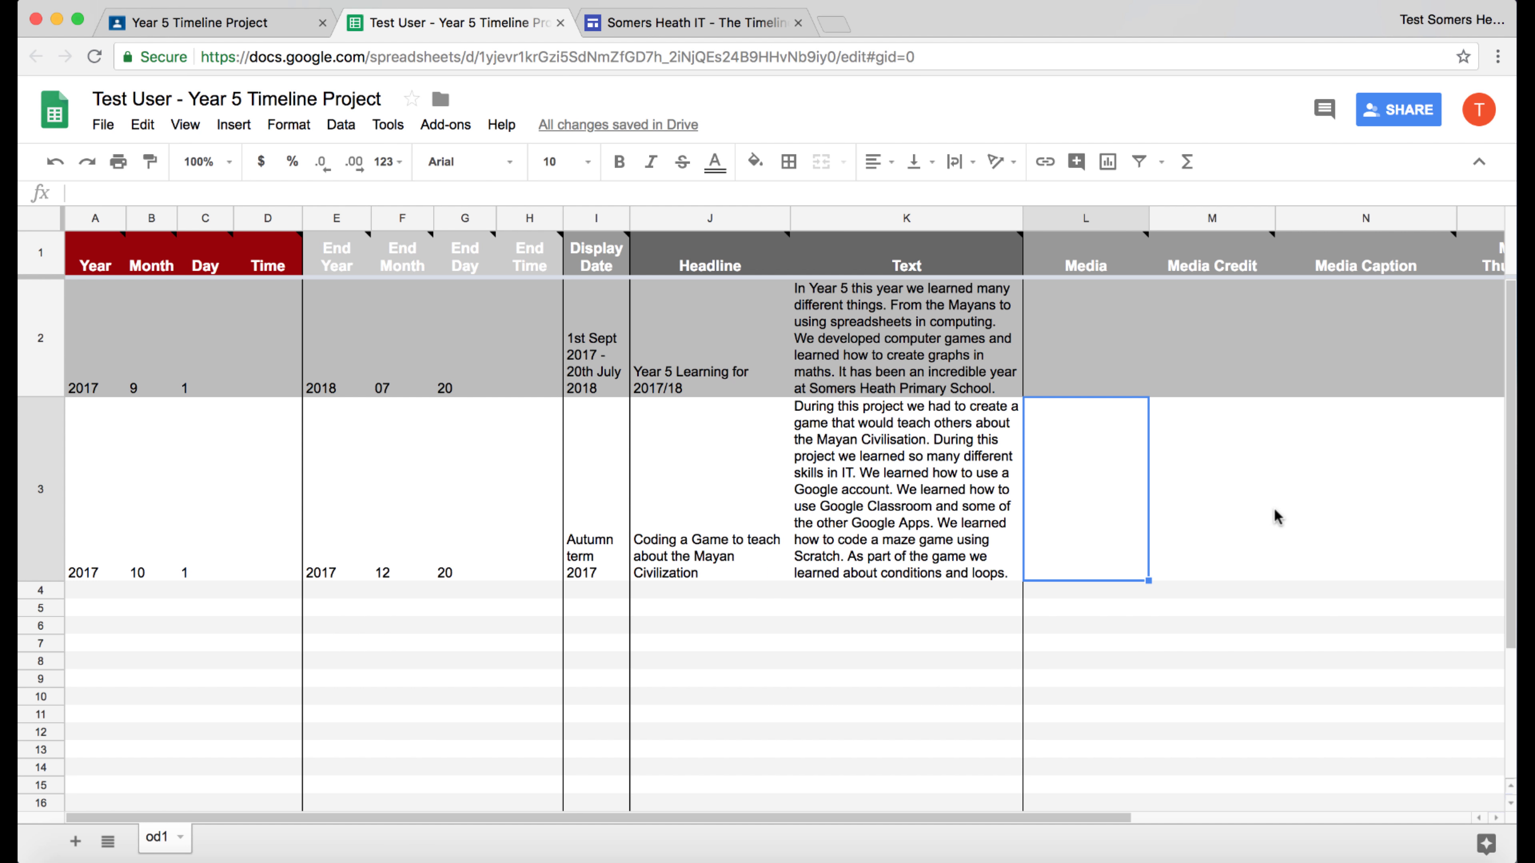
pyautogui.hscroll(8, 1253, 509)
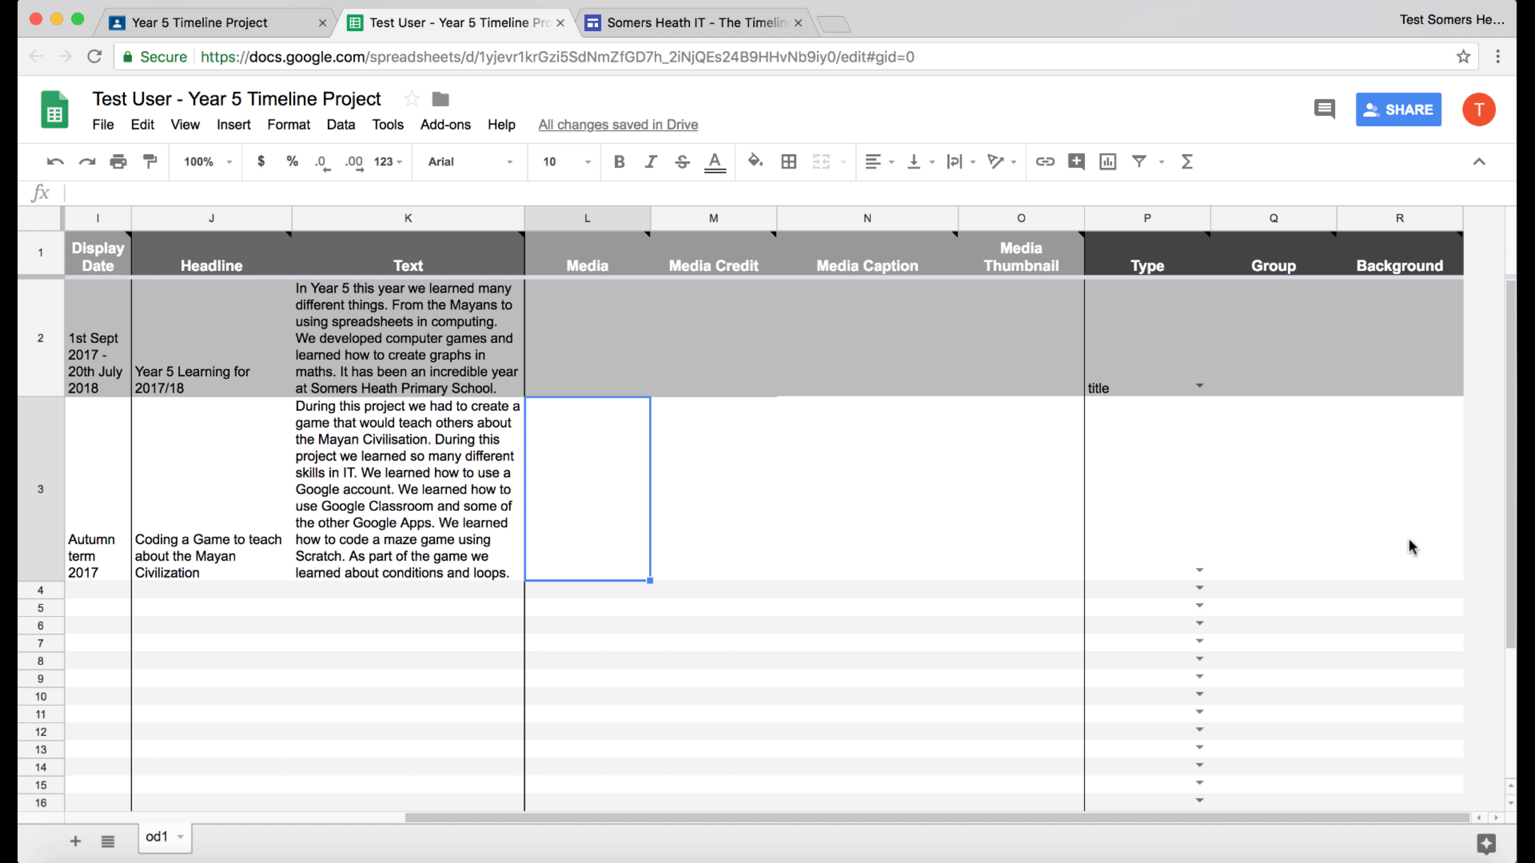
pyautogui.hscroll(-8, 1015, 493)
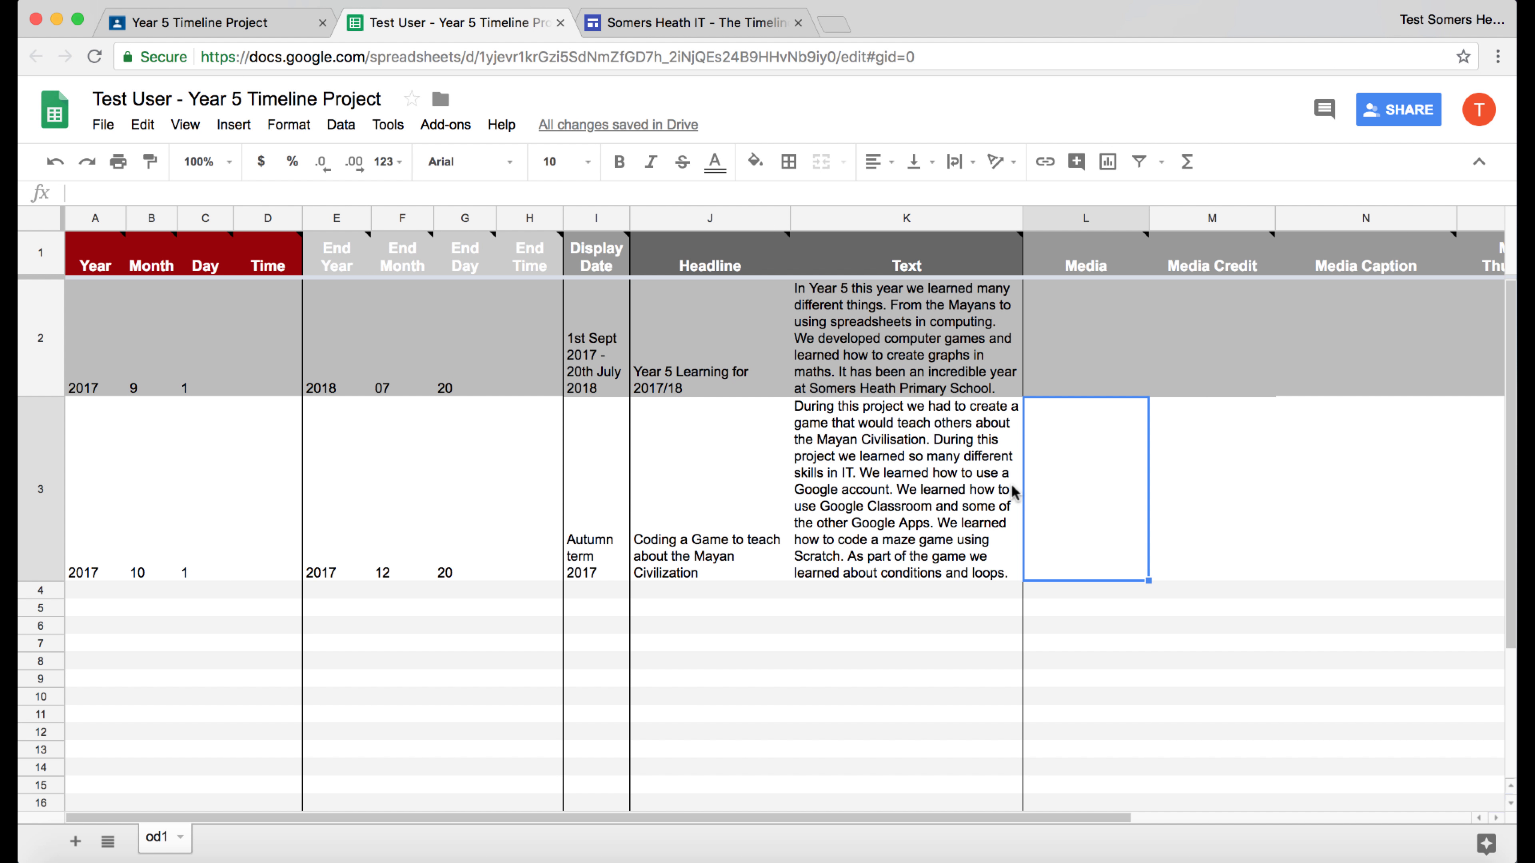